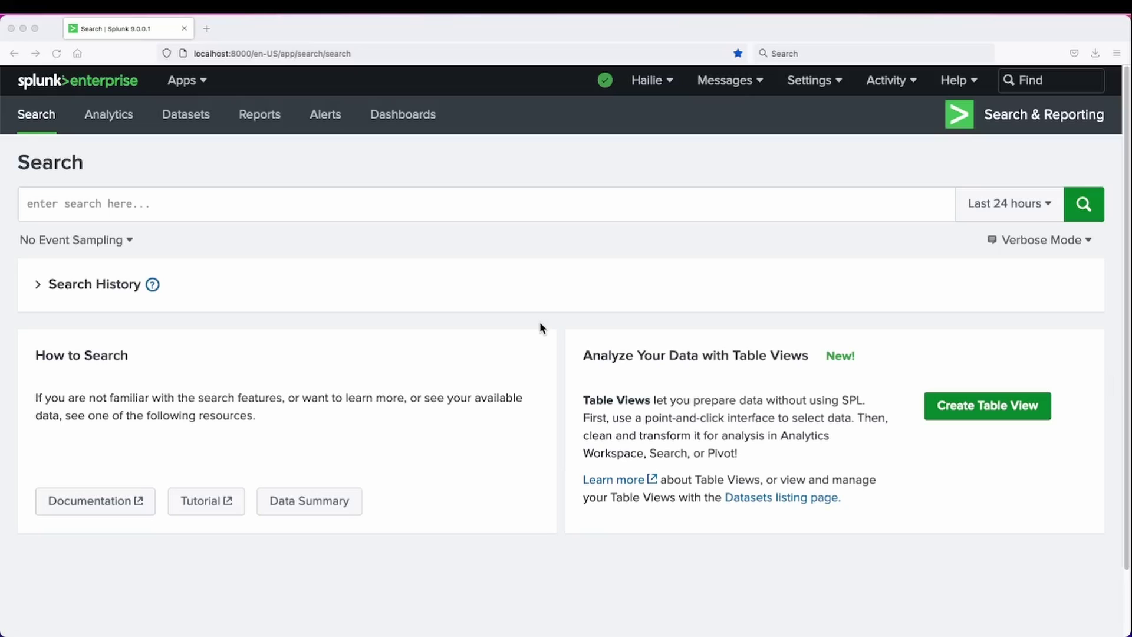
Search index=web with the time range set to All time
left_click(444, 210)
left_click(444, 210)
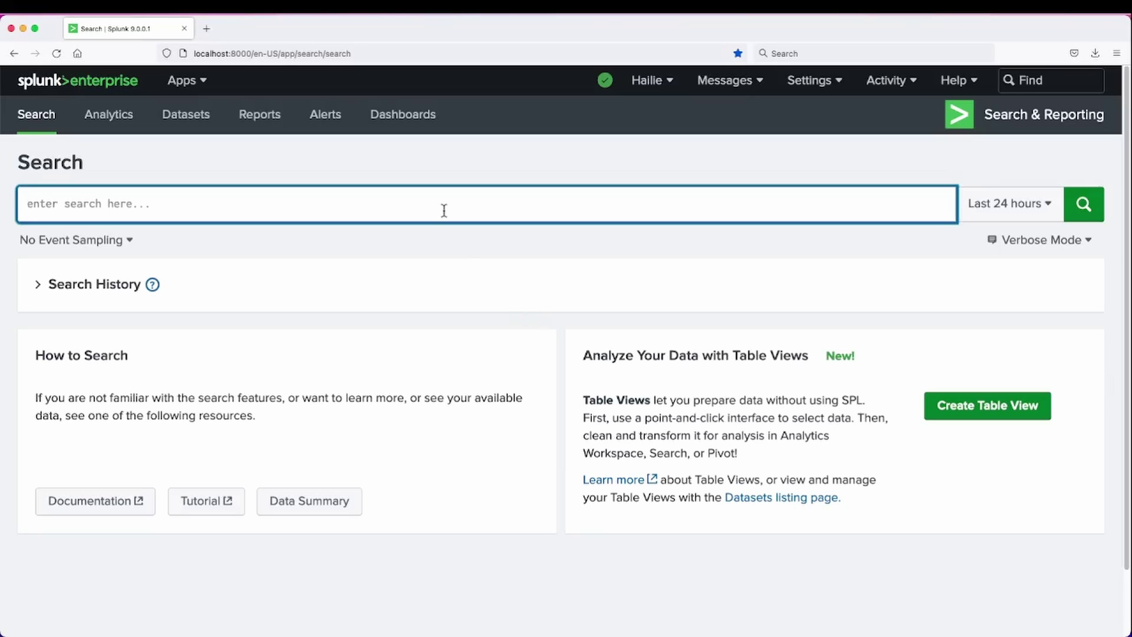
type("index=web")
left_click(1007, 222)
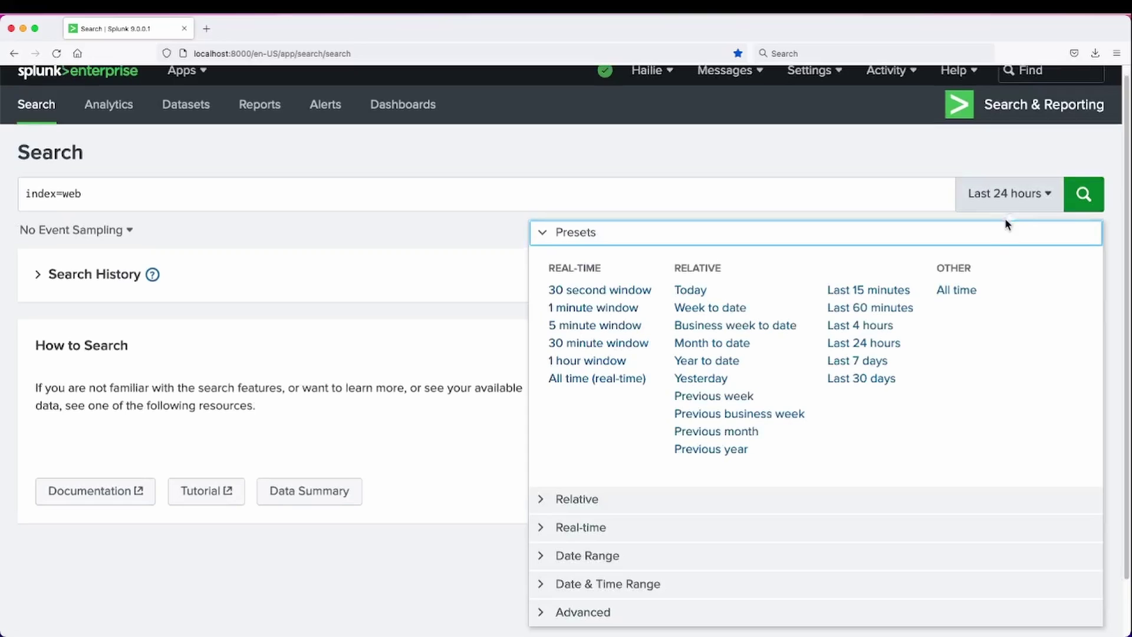
left_click(956, 288)
left_click(1075, 200)
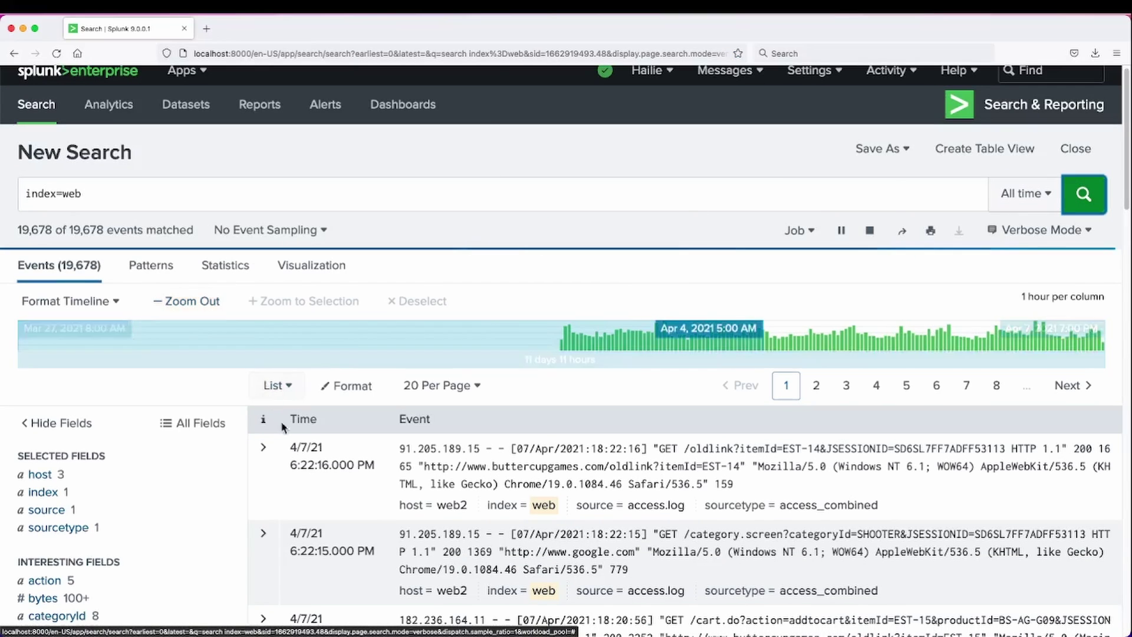
Scroll the results and show the value summary for the status field
scroll(263, 461, "down", 2)
scroll(264, 460, "down", 6)
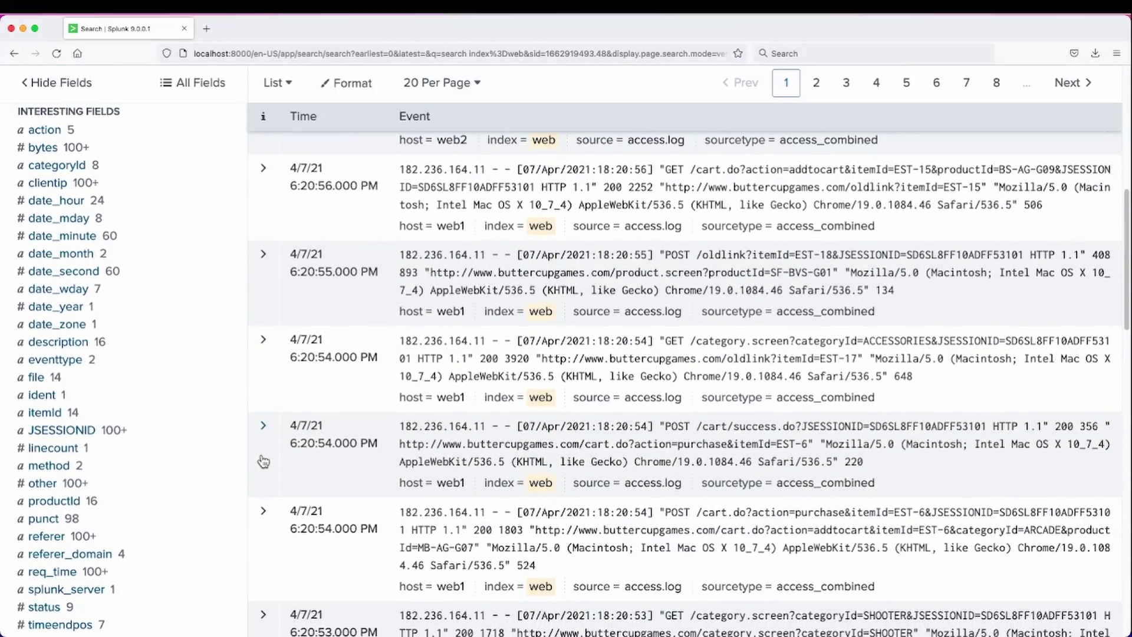
scroll(189, 375, "down", 2)
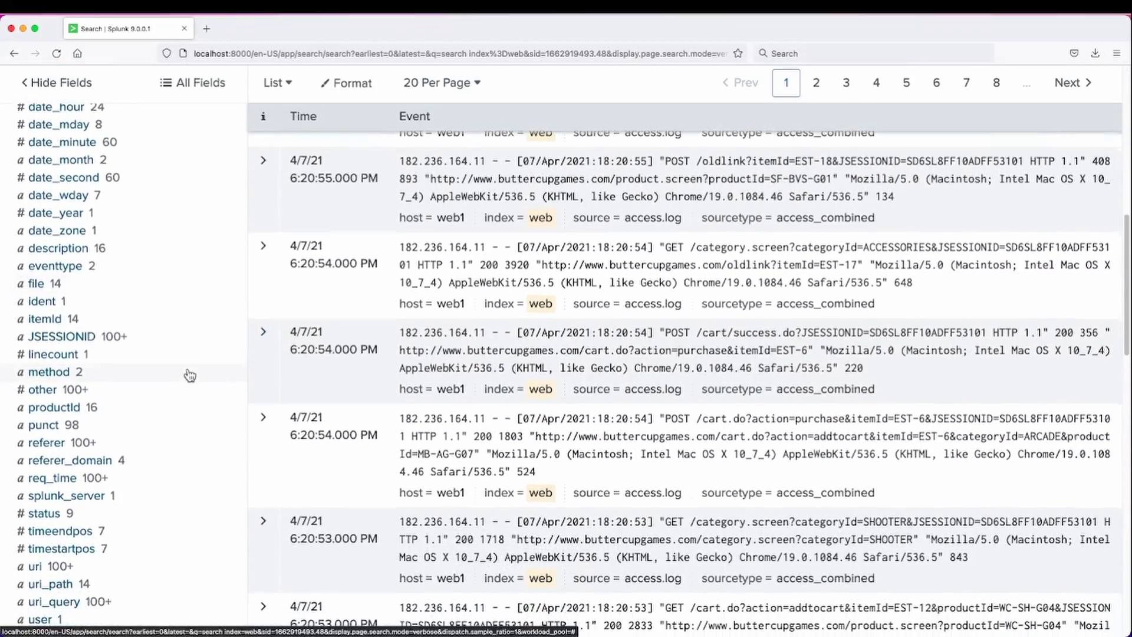
scroll(190, 375, "down", 2)
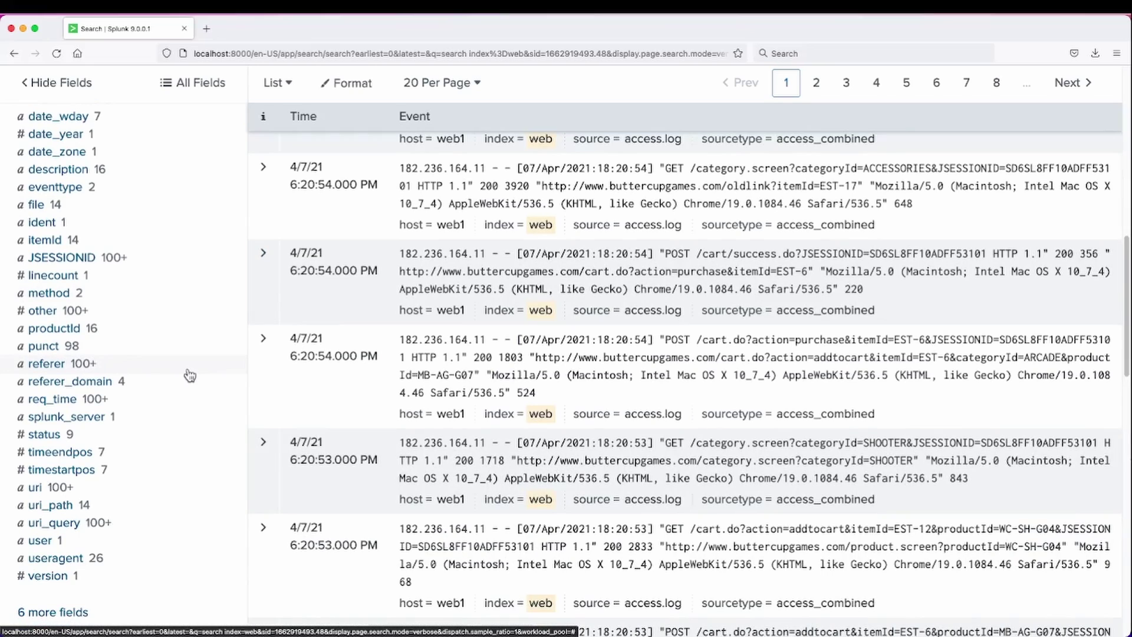
left_click(143, 442)
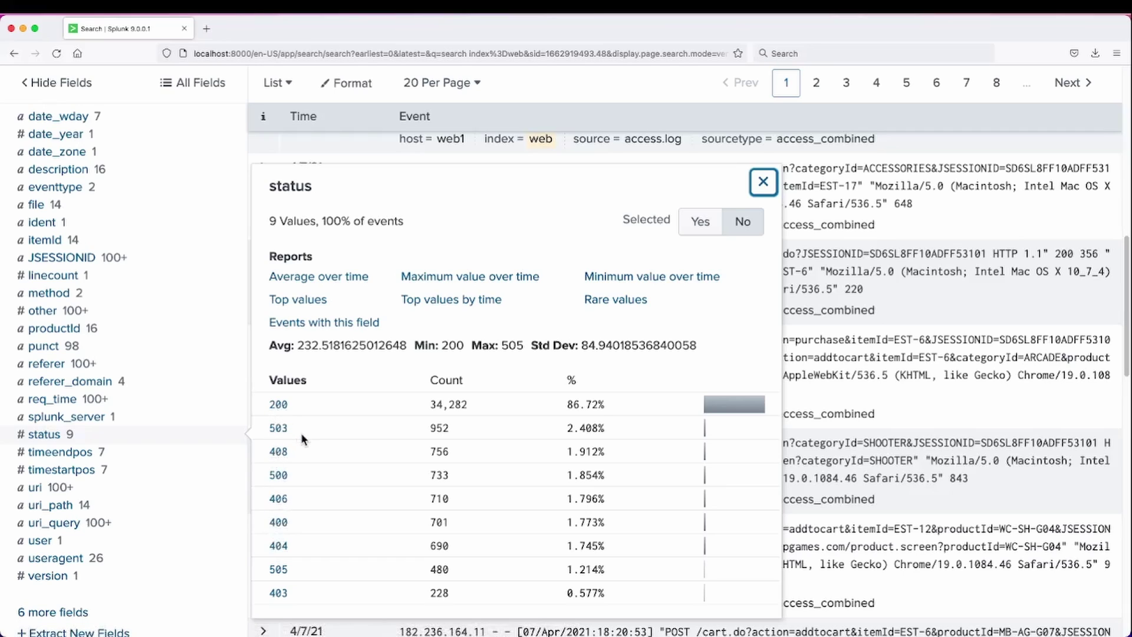
Expand the first event and check its available Event Actions
scroll(301, 433, "up", 6)
scroll(301, 437, "up", 2)
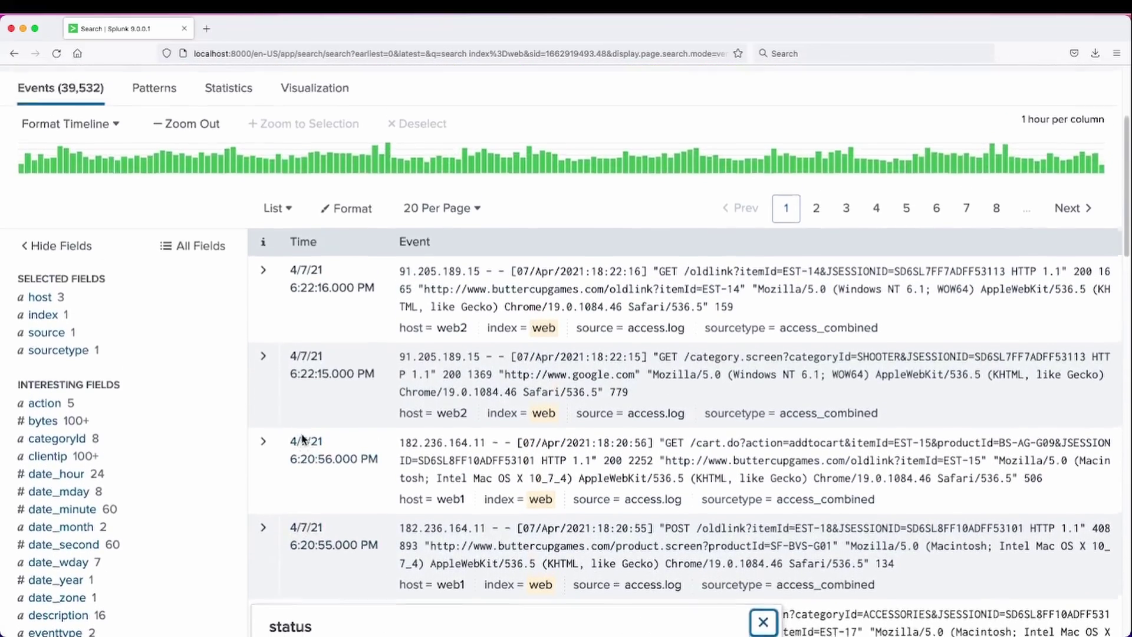
left_click(264, 294)
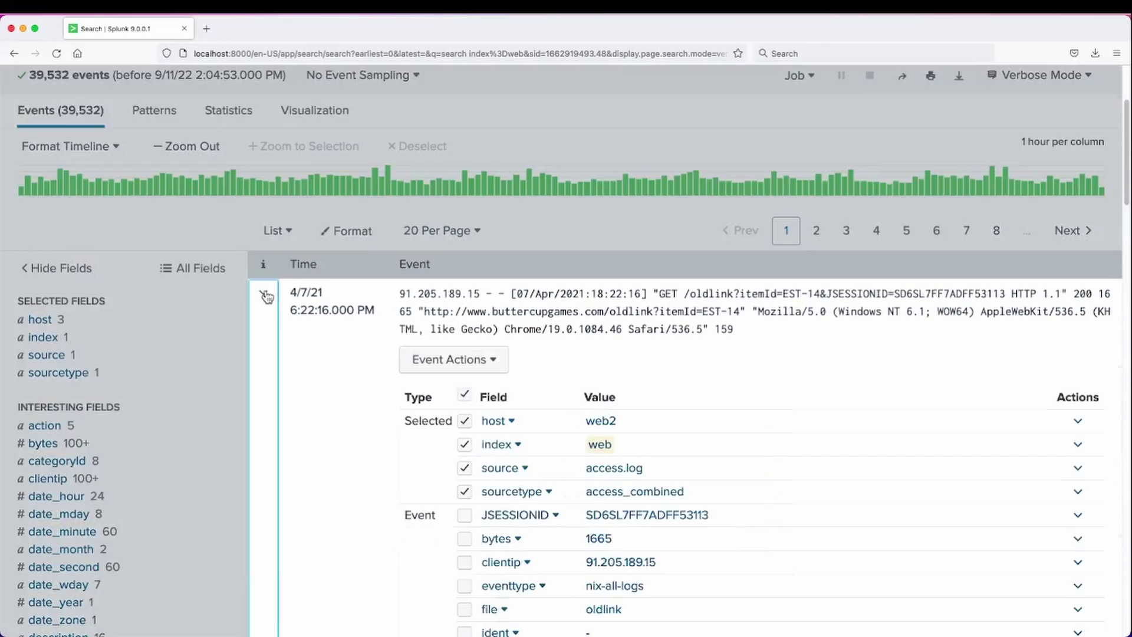
left_click(443, 362)
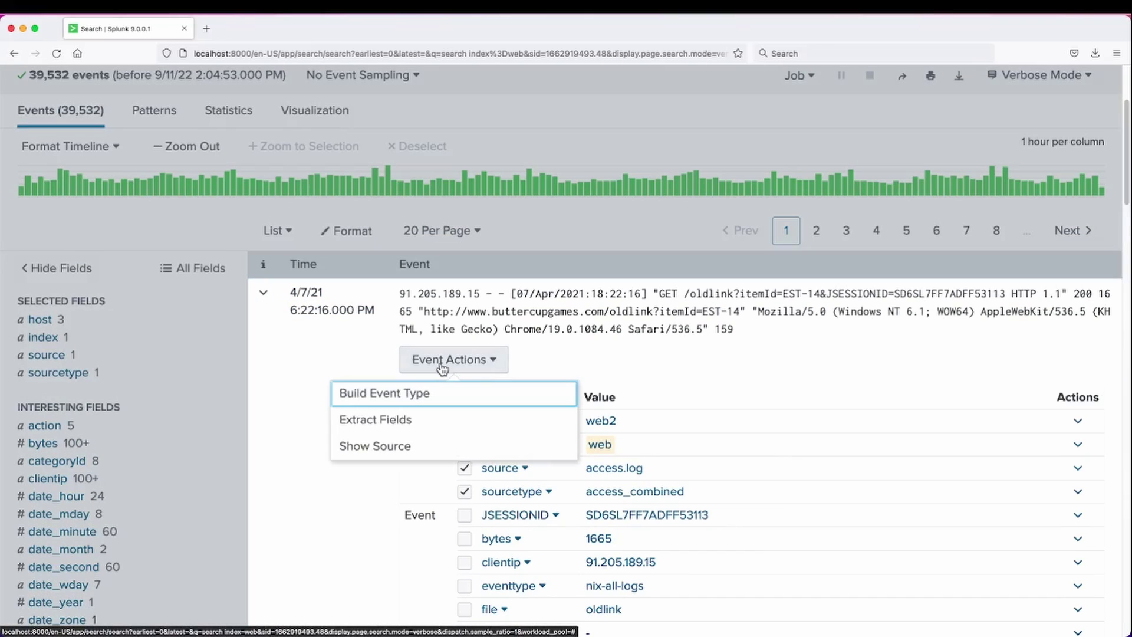
left_click(327, 362)
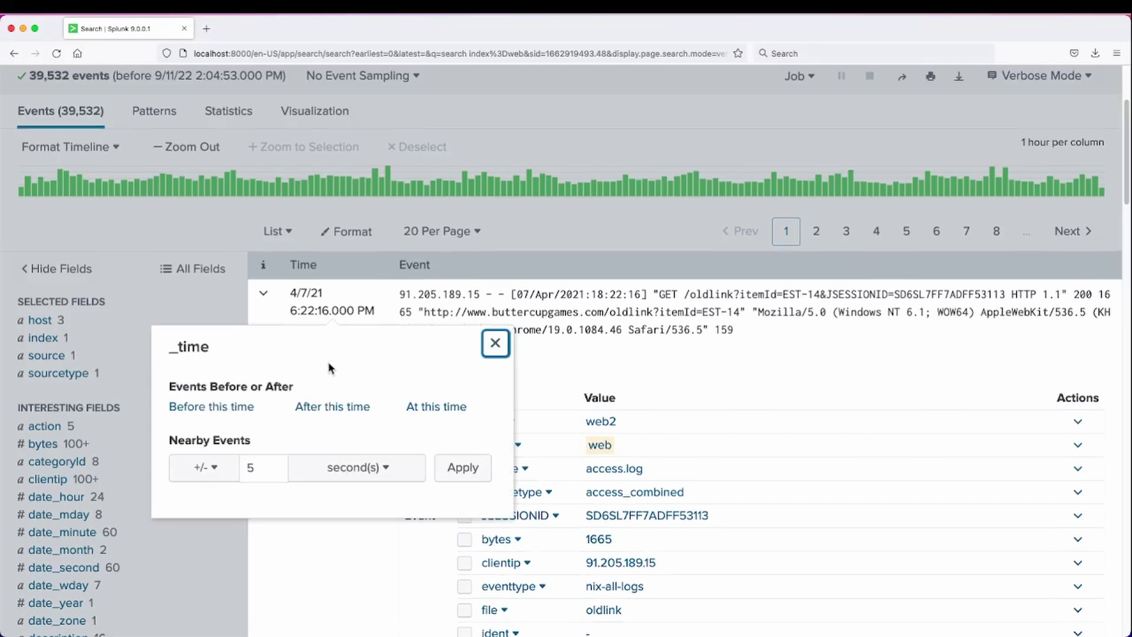
left_click(570, 364)
scroll(596, 361, "up", 3)
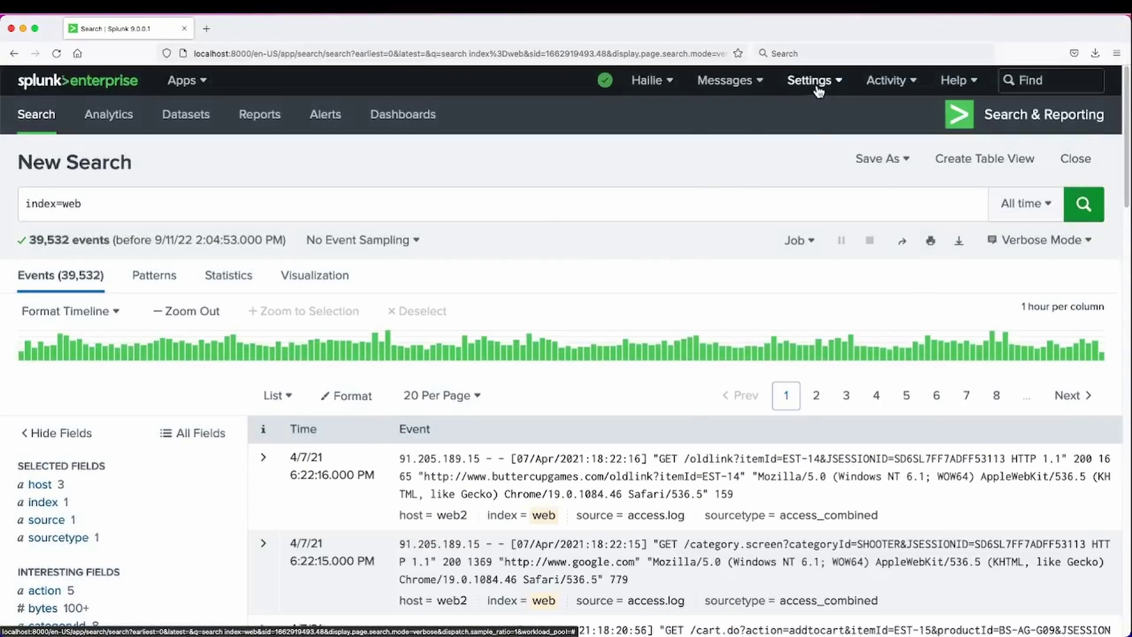
Go to Settings > Fields and add a new workflow action
left_click(814, 84)
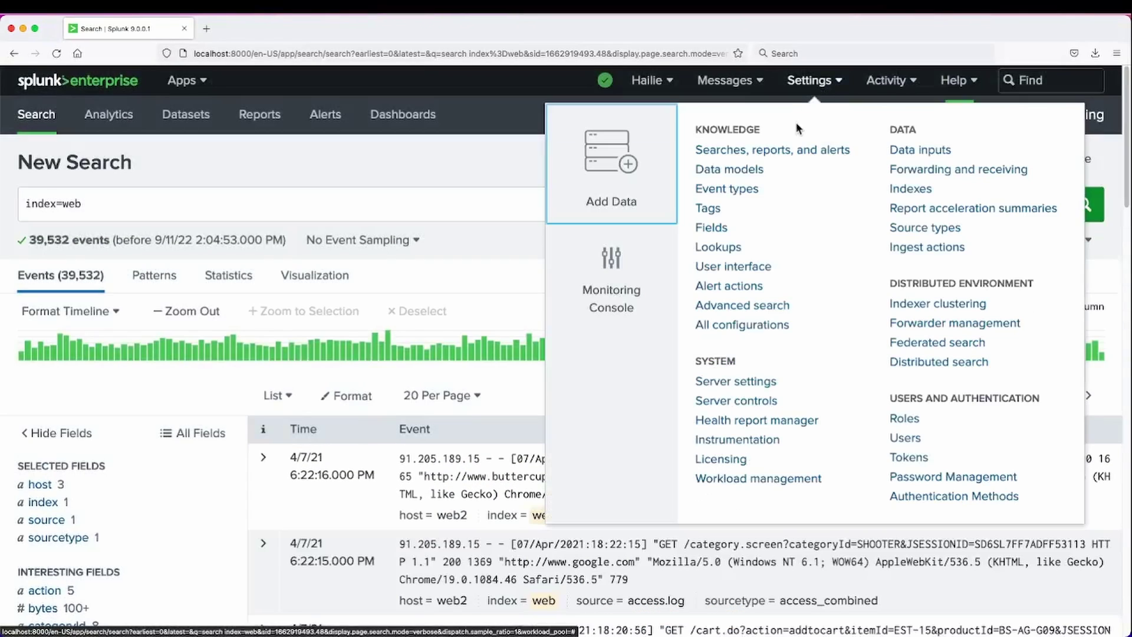
left_click(720, 228)
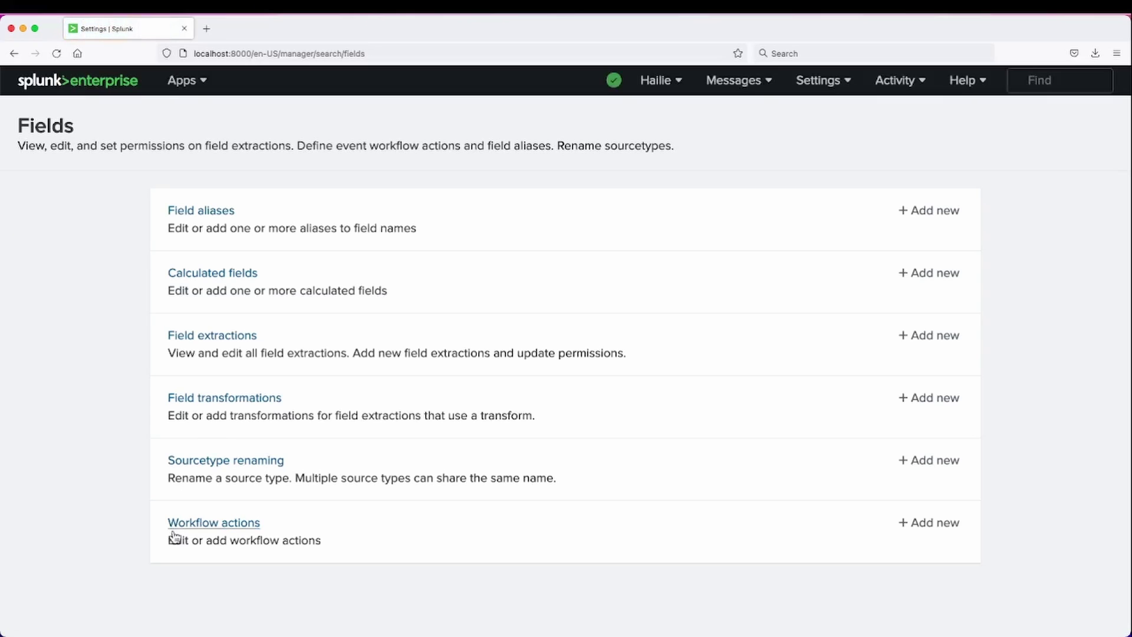
left_click(906, 526)
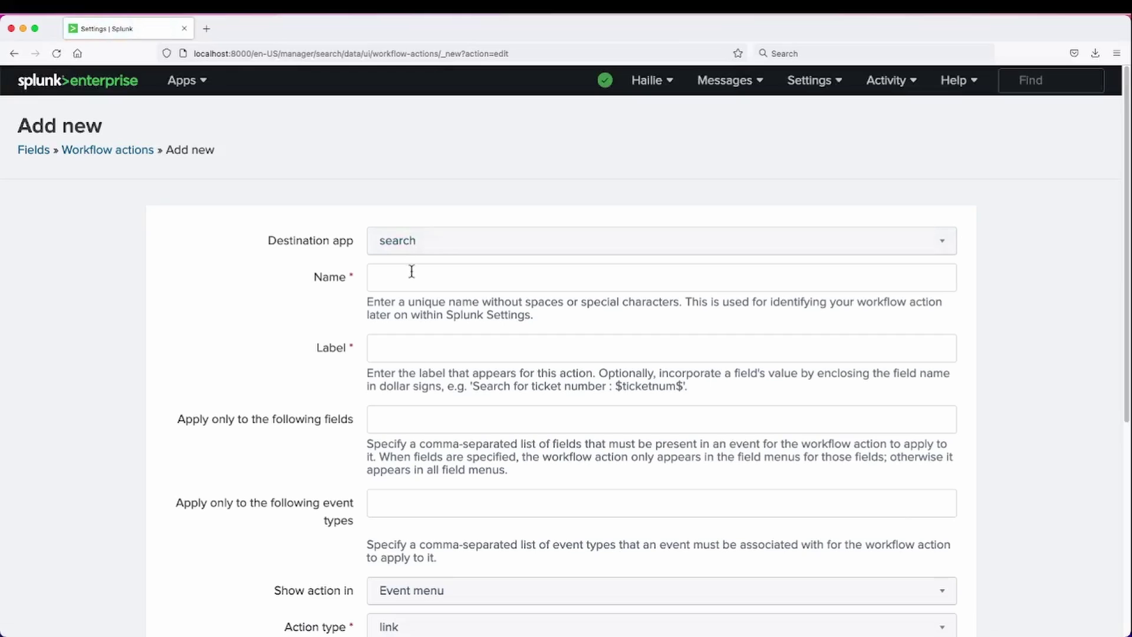
Name the action 'Code Search' with label 'Search for other $status$ codes'
left_click(412, 274)
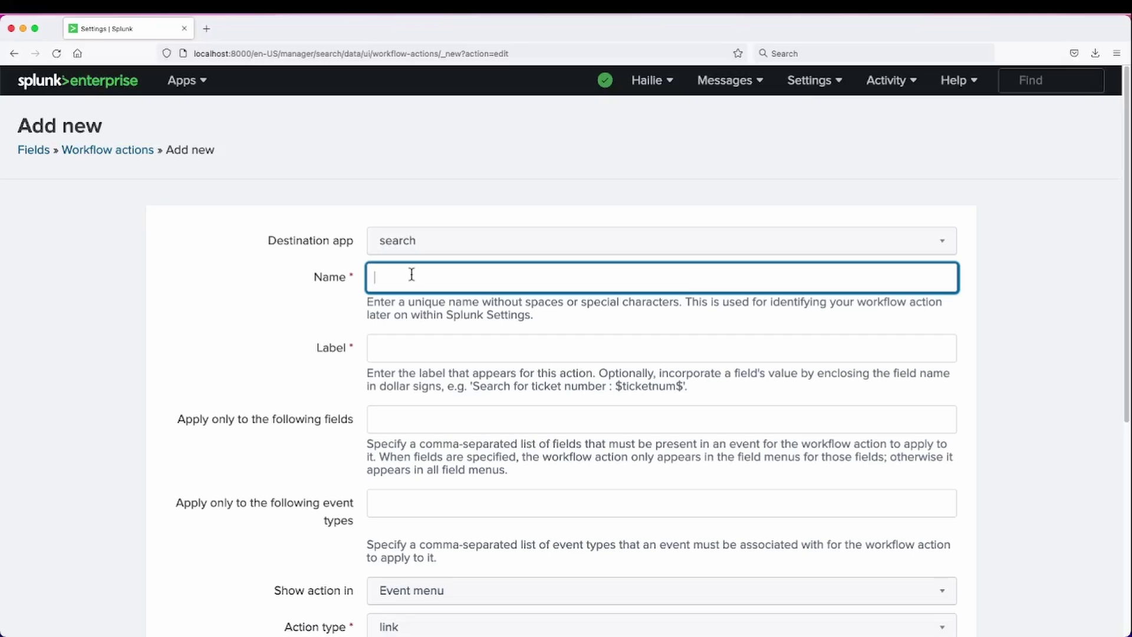
type("Code Search")
left_click(377, 348)
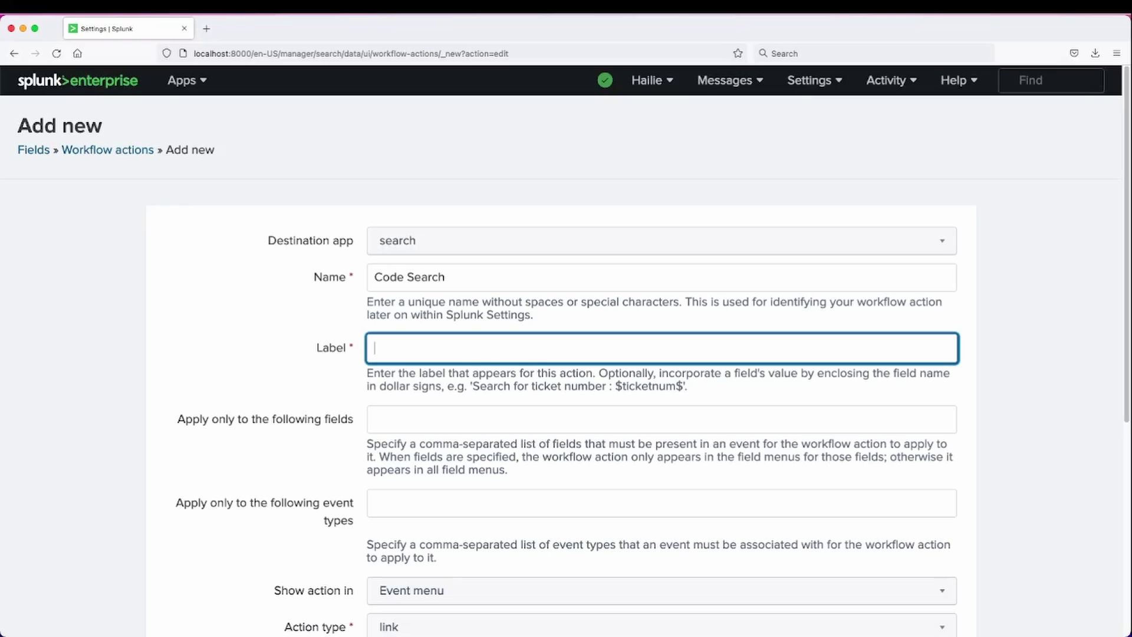
type("Search for other $status")
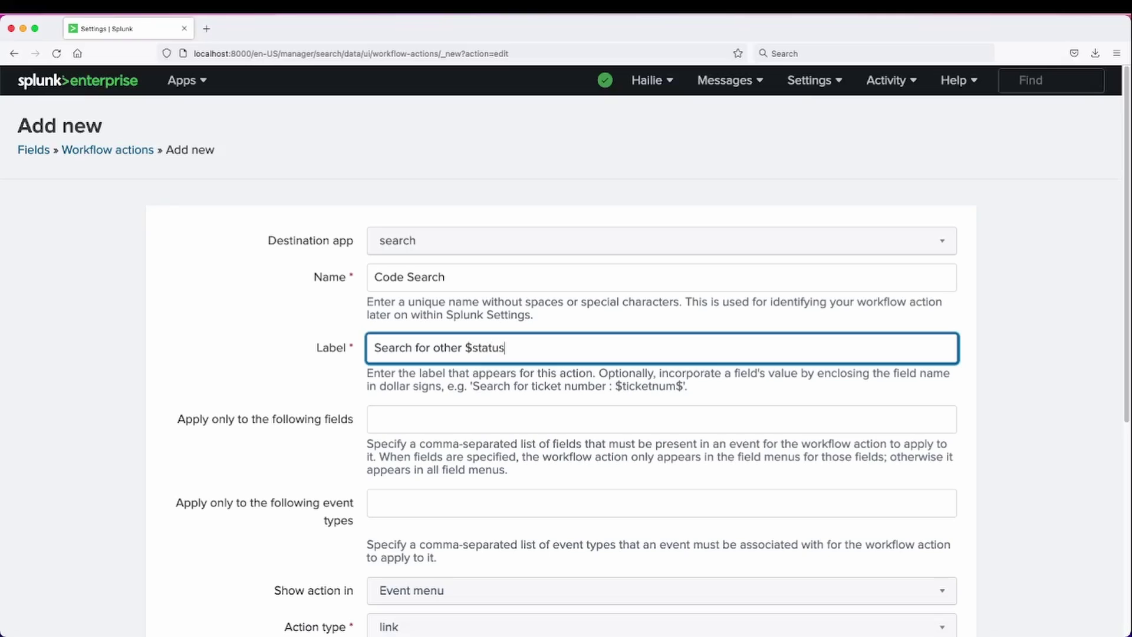
type("$ codes")
Limit it to the status field as a search action shown in the Event menu
left_click(440, 425)
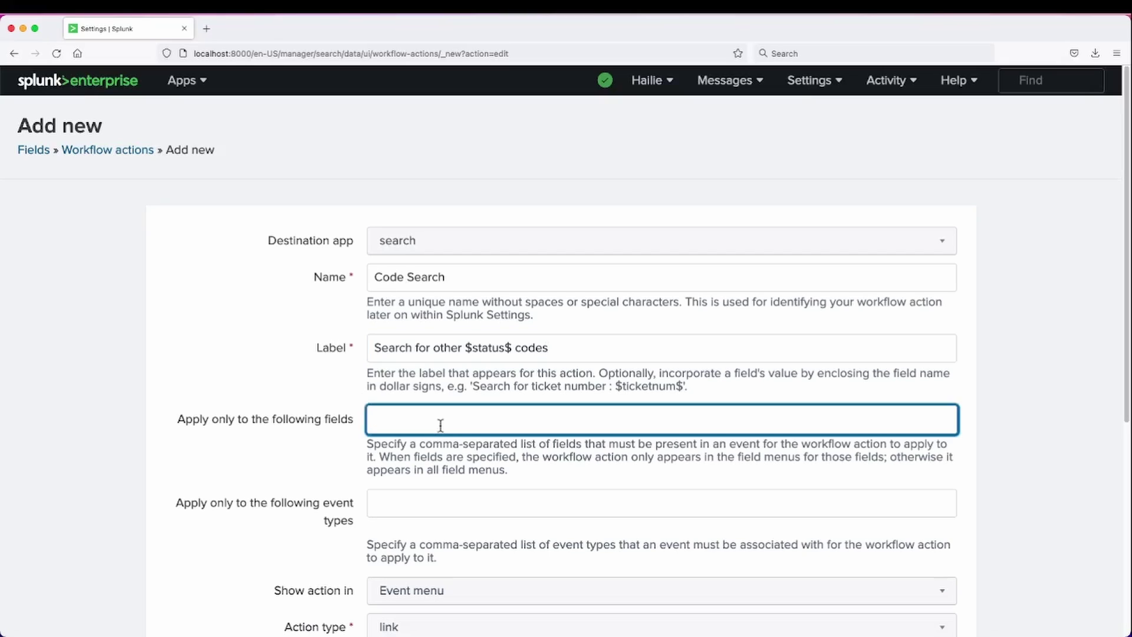
type("status")
scroll(288, 430, "down", 5)
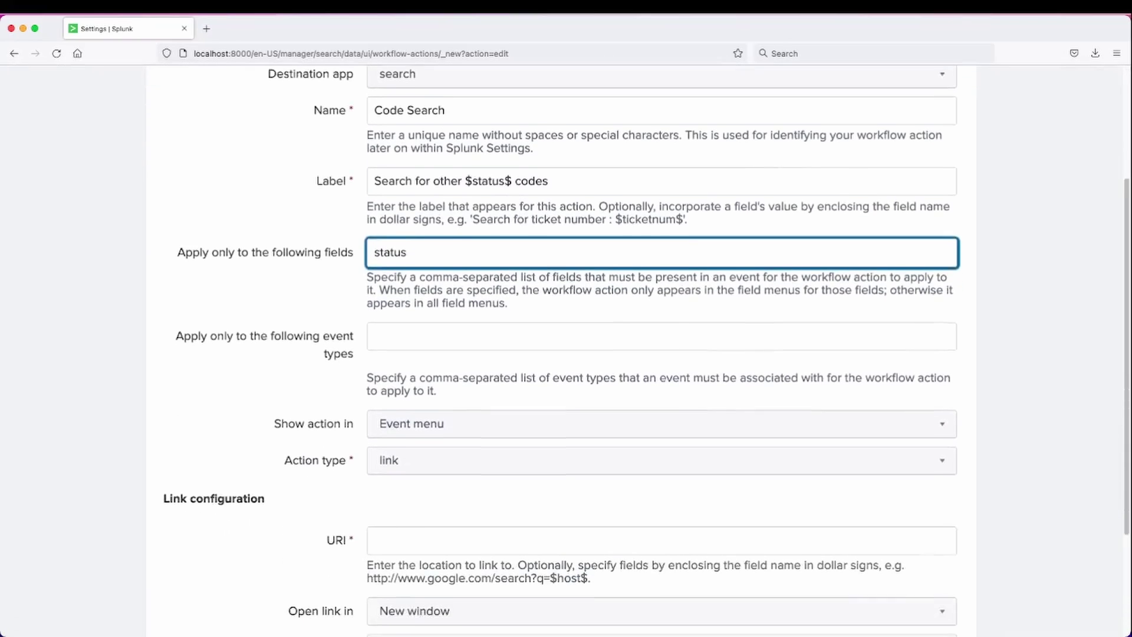
left_click(455, 445)
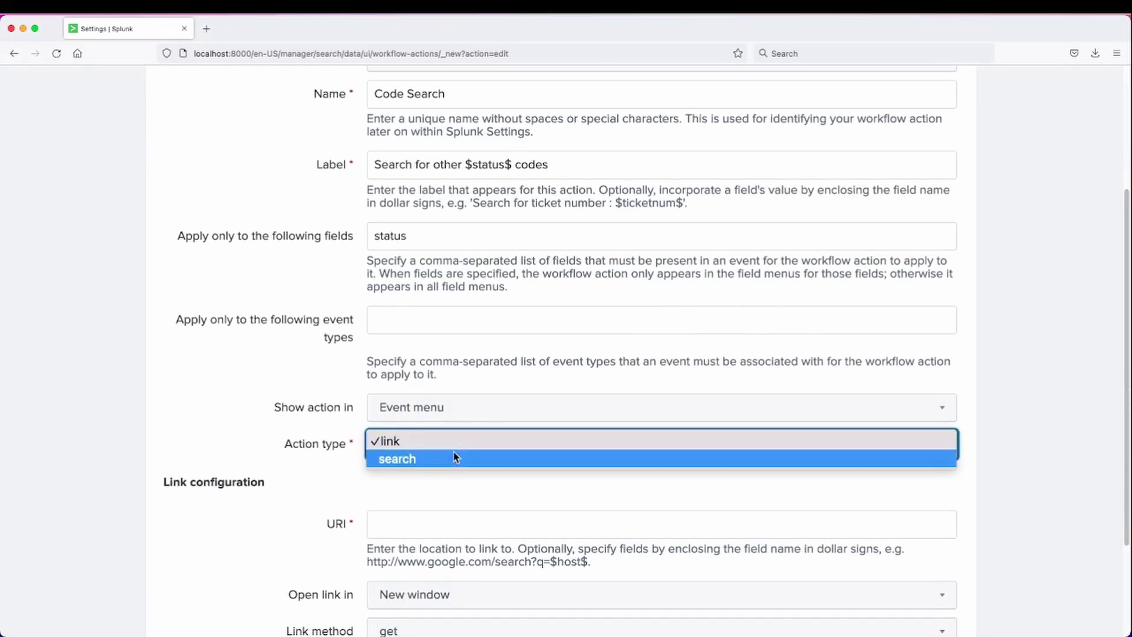
left_click(451, 459)
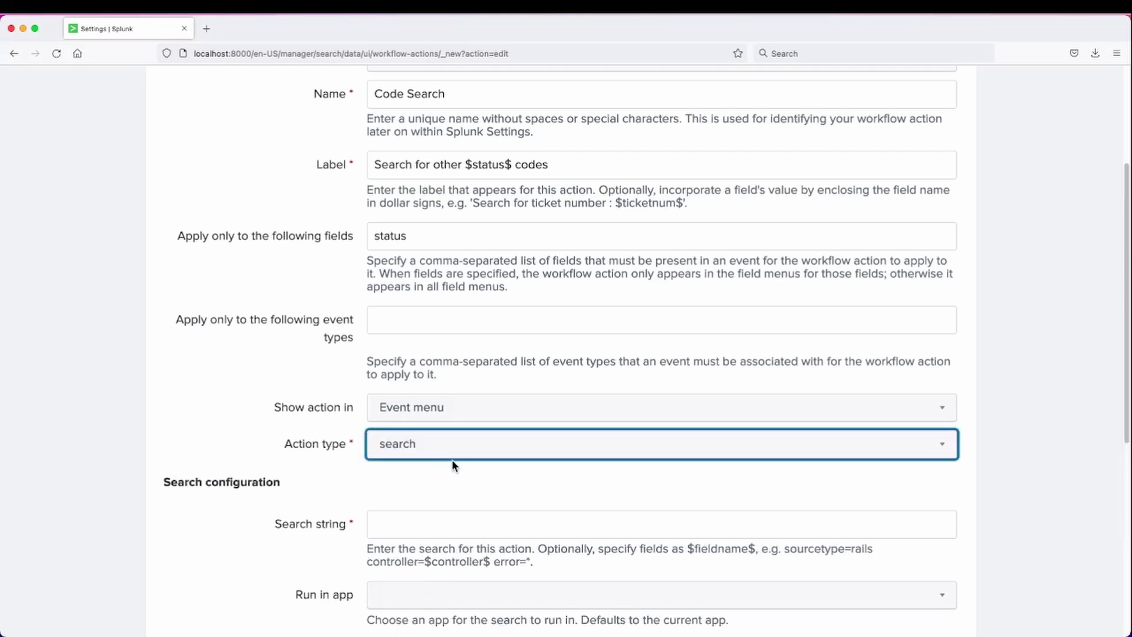
left_click(437, 406)
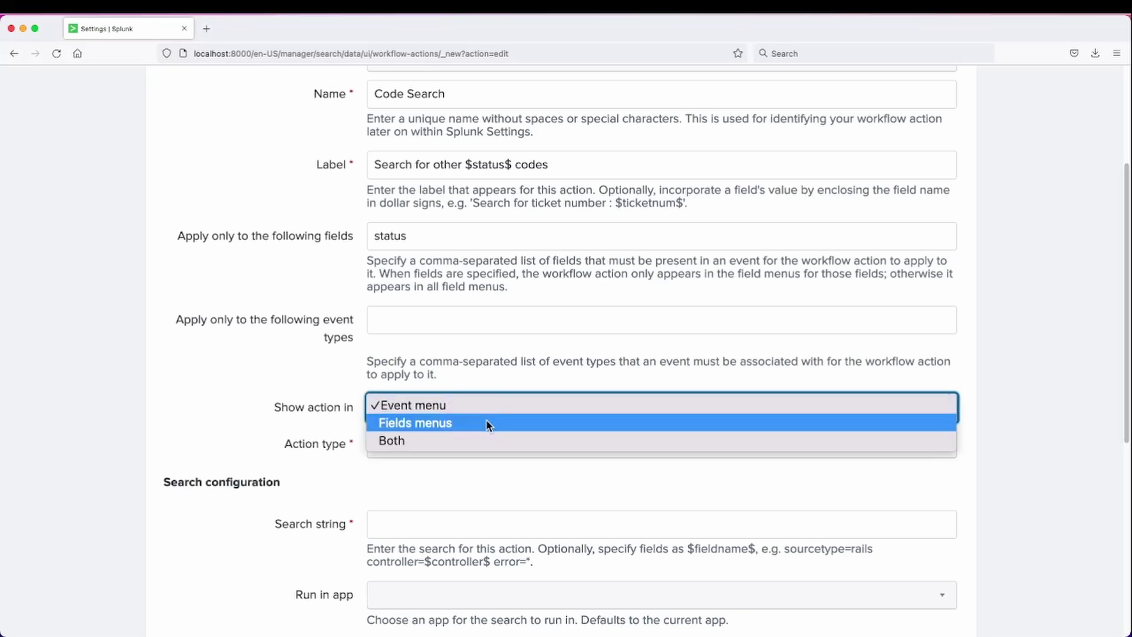
left_click(478, 405)
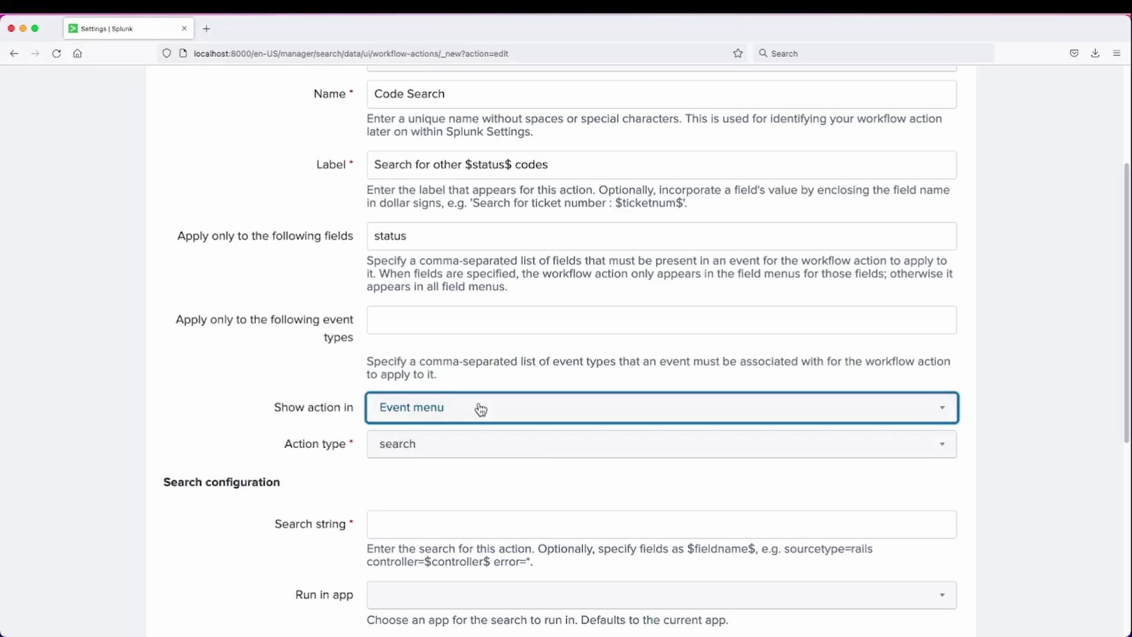
scroll(549, 457, "down", 3)
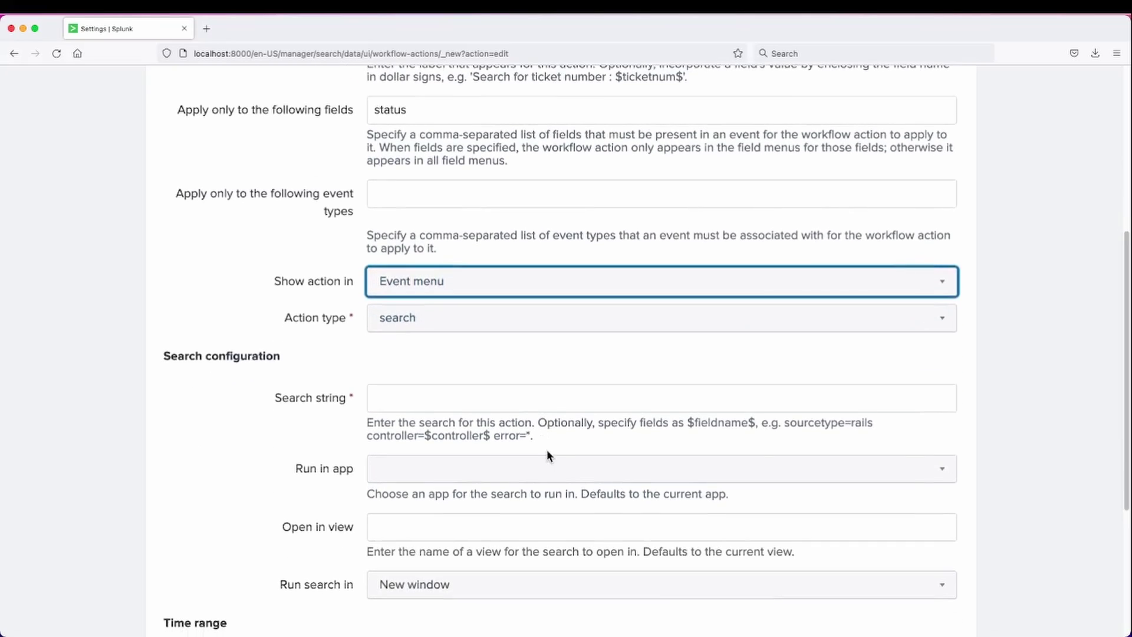
Save the search 'index=web OR index=security OR index=cisco status=$status$' using the same time range
left_click(440, 403)
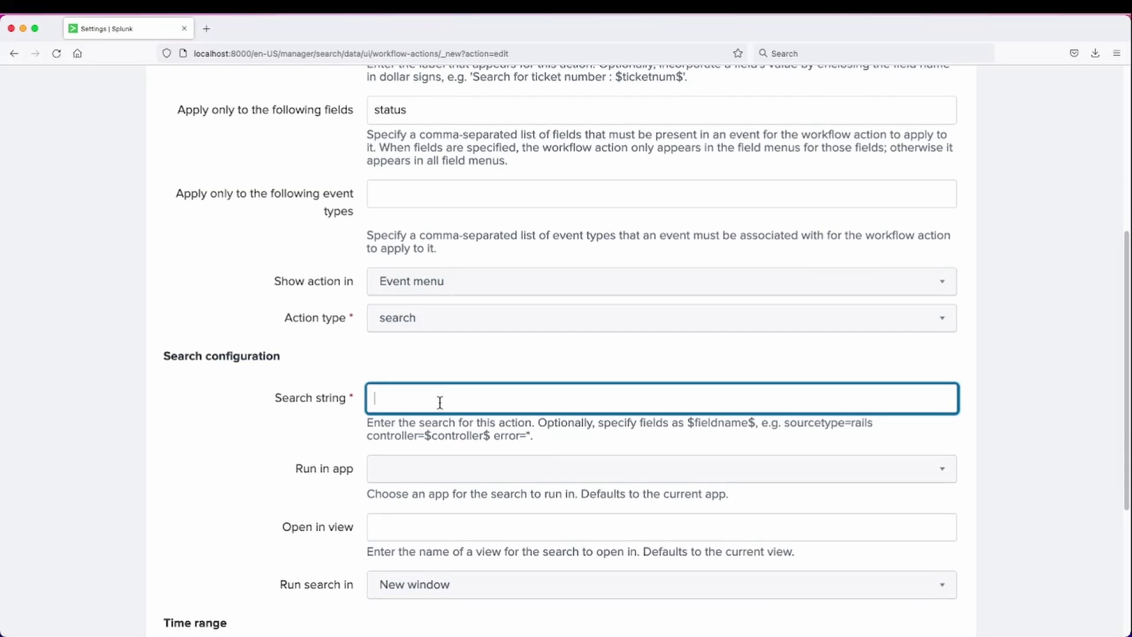
type("index")
type("=")
type("wed")
type("b OR inde")
type("x=security")
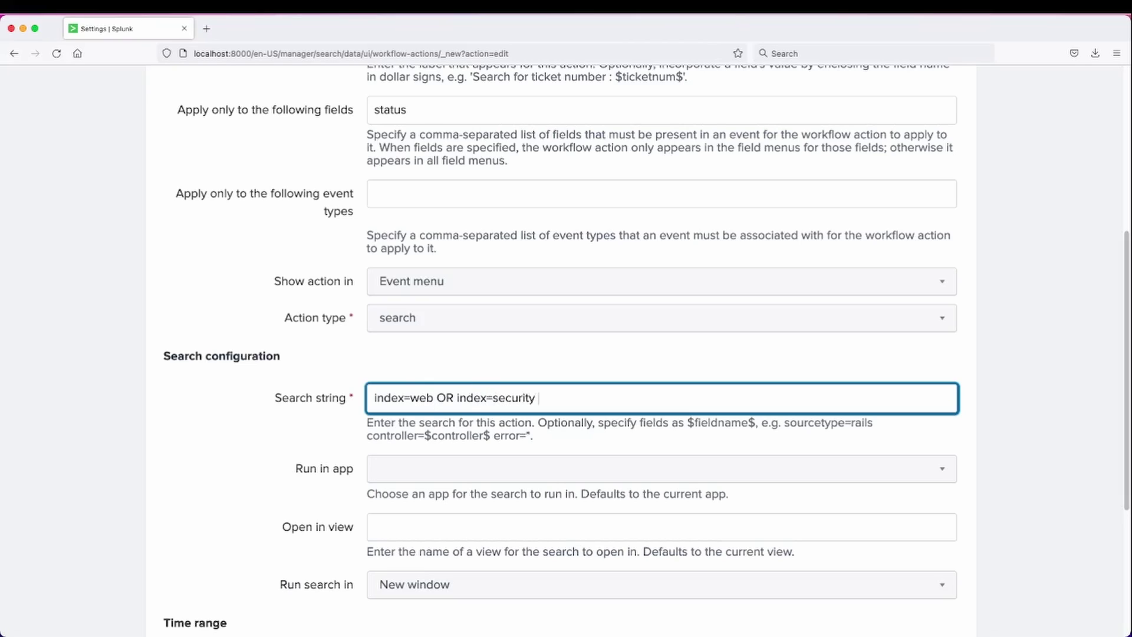
type(" OR index=cisco status")
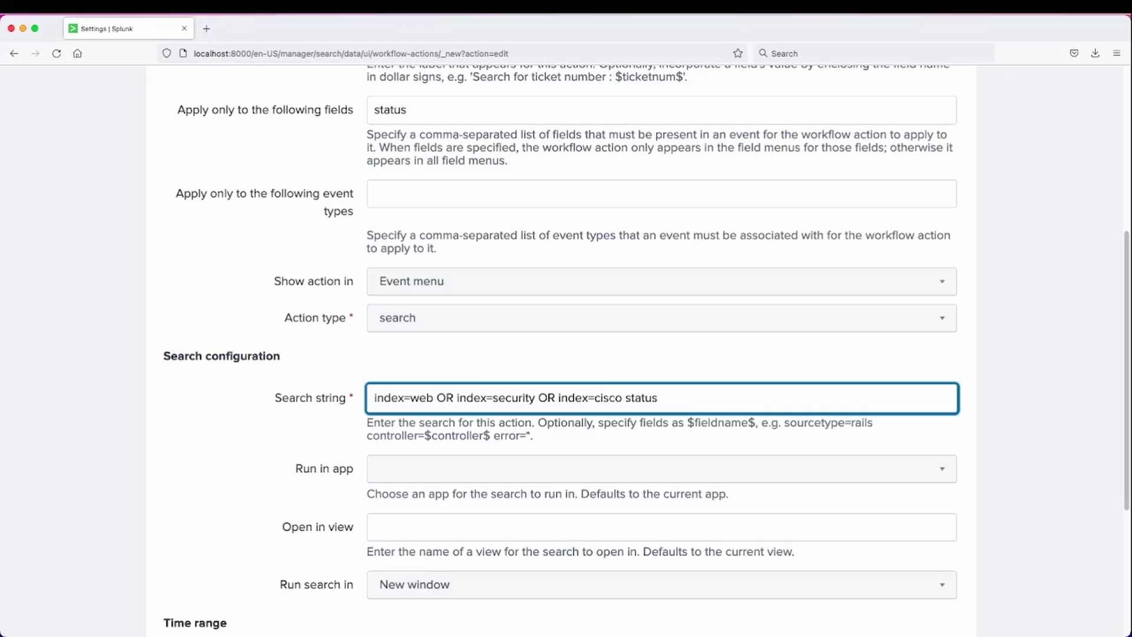
type("=$status$")
scroll(317, 442, "down", 4)
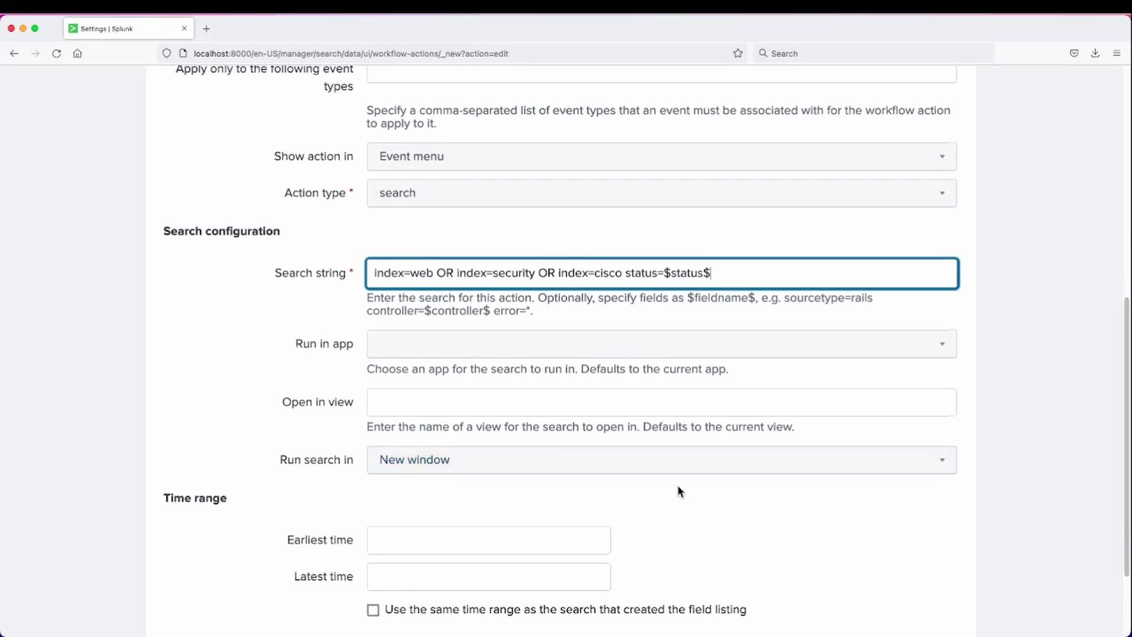
scroll(678, 490, "down", 3)
left_click(663, 526)
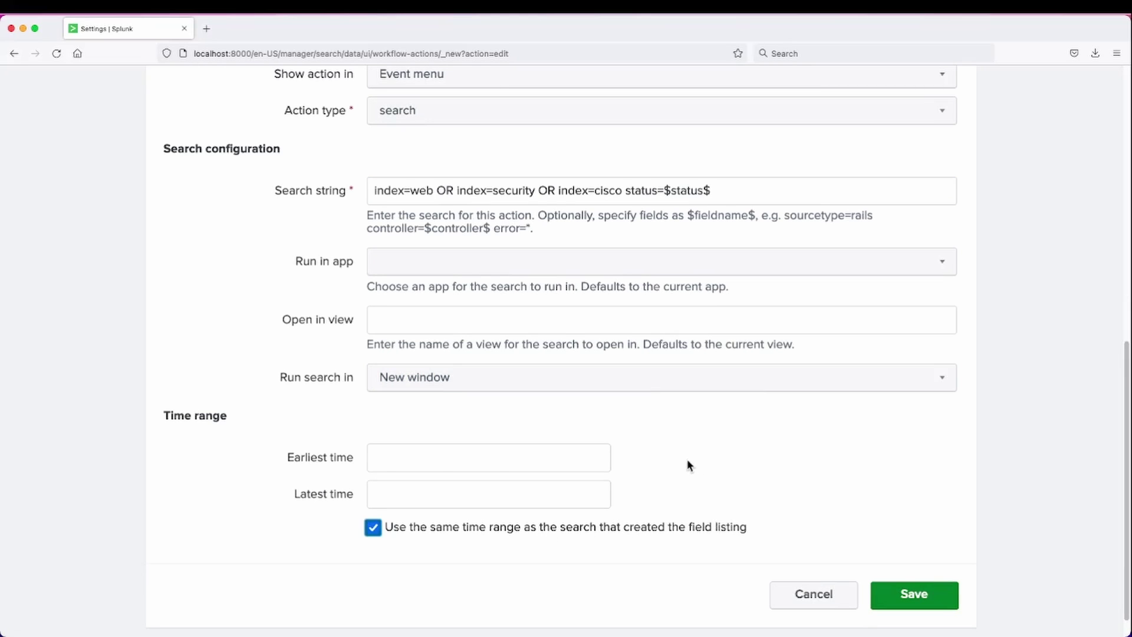
scroll(307, 298, "up", 10)
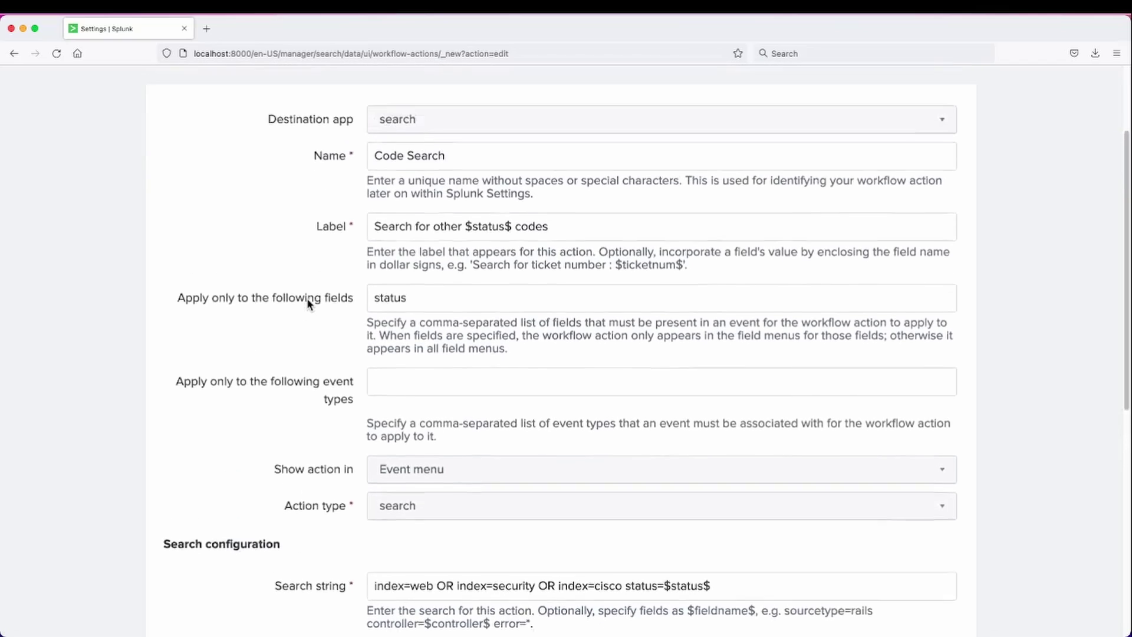
scroll(306, 298, "up", 3)
scroll(927, 354, "down", 10)
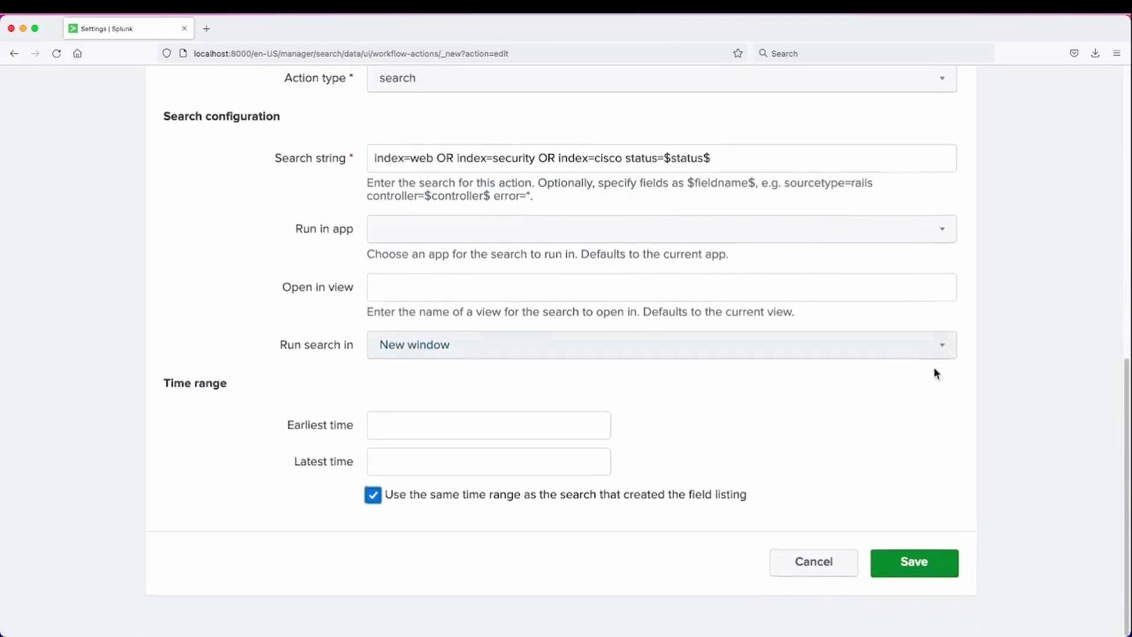
left_click(928, 568)
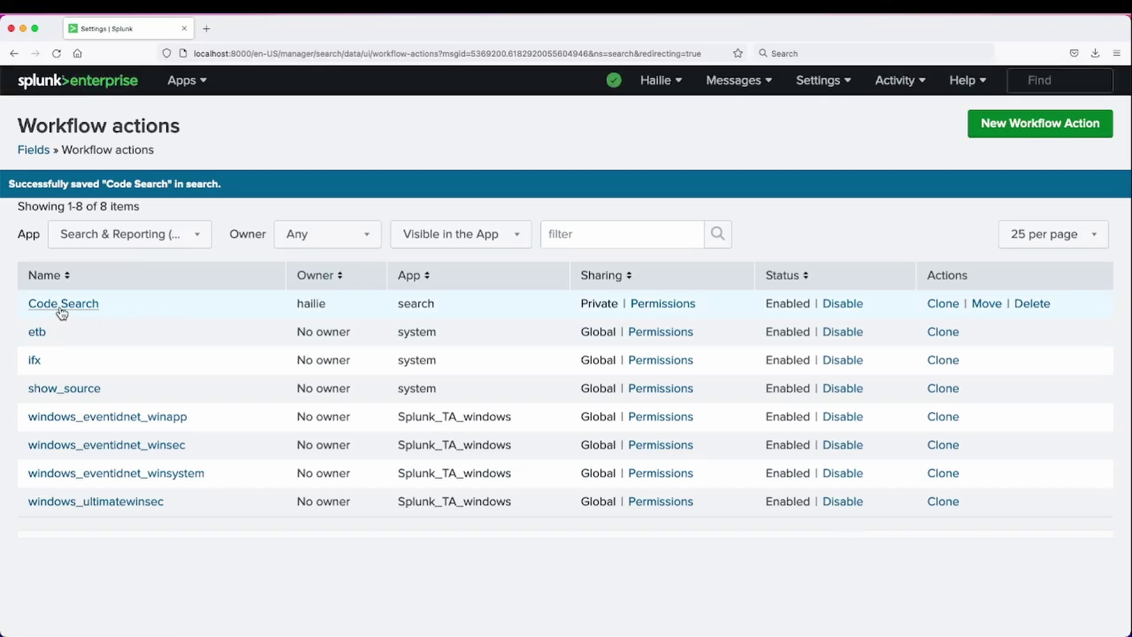
Open Search & Reporting in a new browser tab and switch to it
left_click(183, 80)
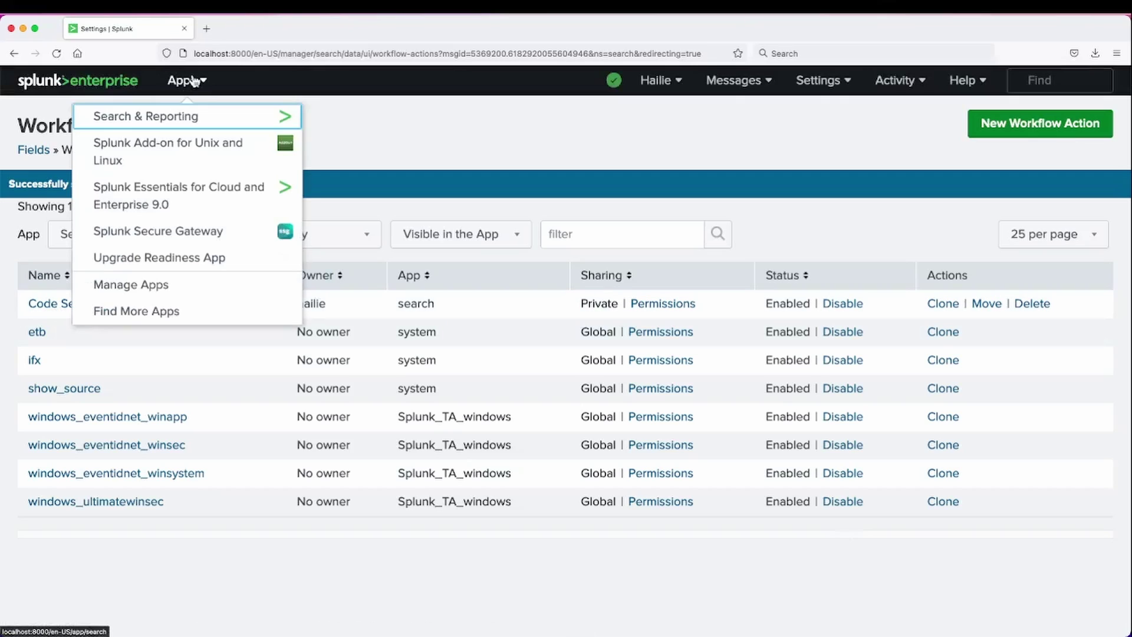
right_click(203, 117)
left_click(219, 124)
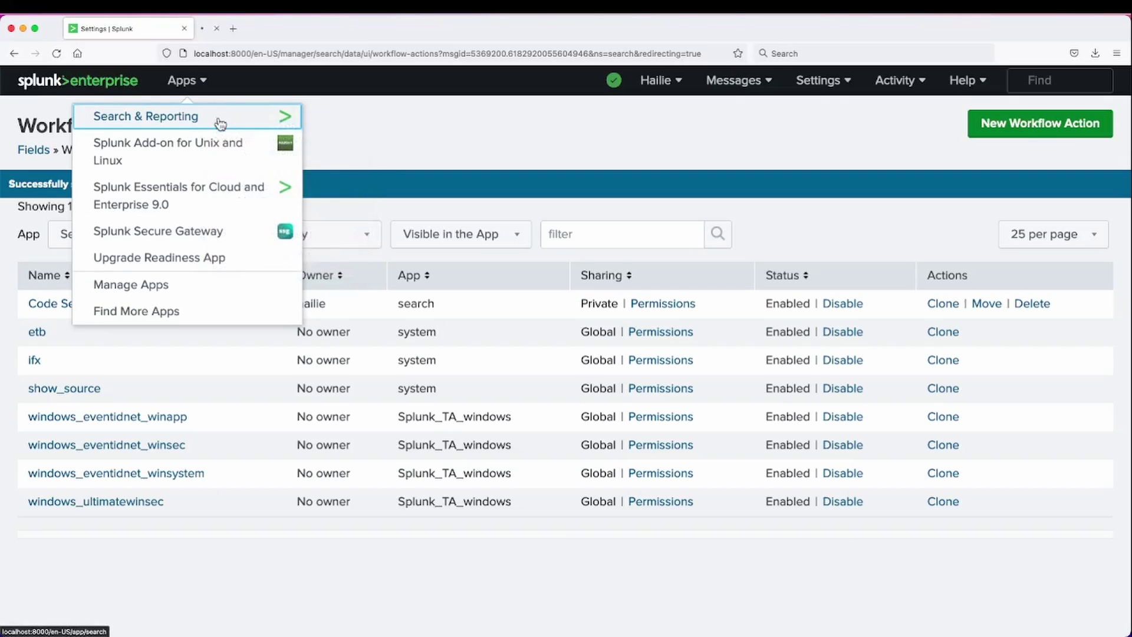
left_click(234, 33)
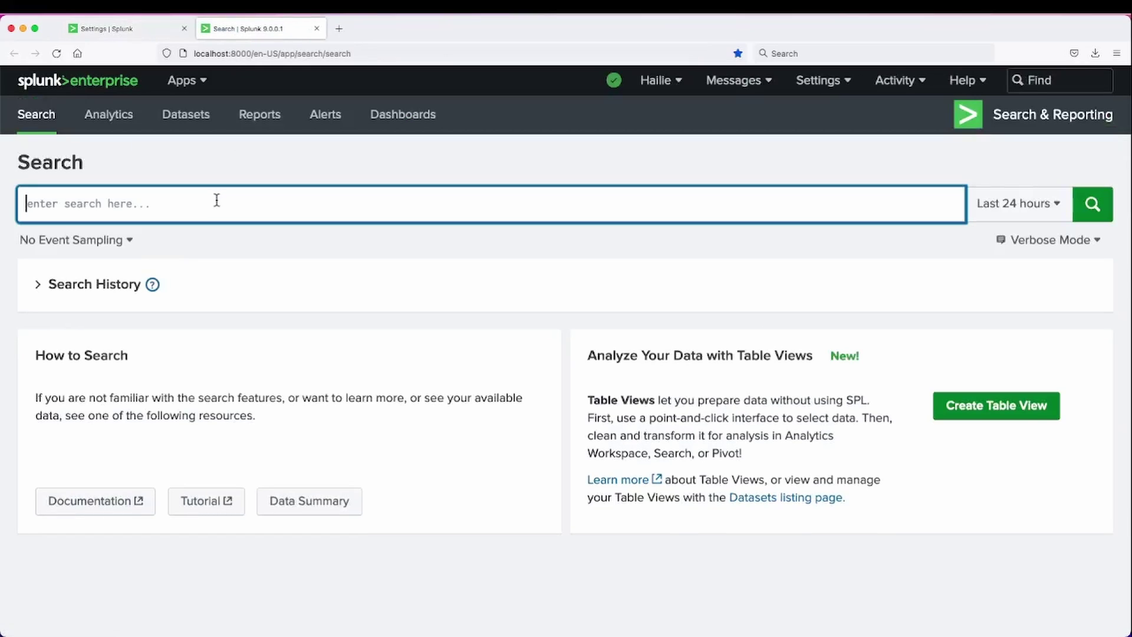
Search index=web status=* over All time
type("index=")
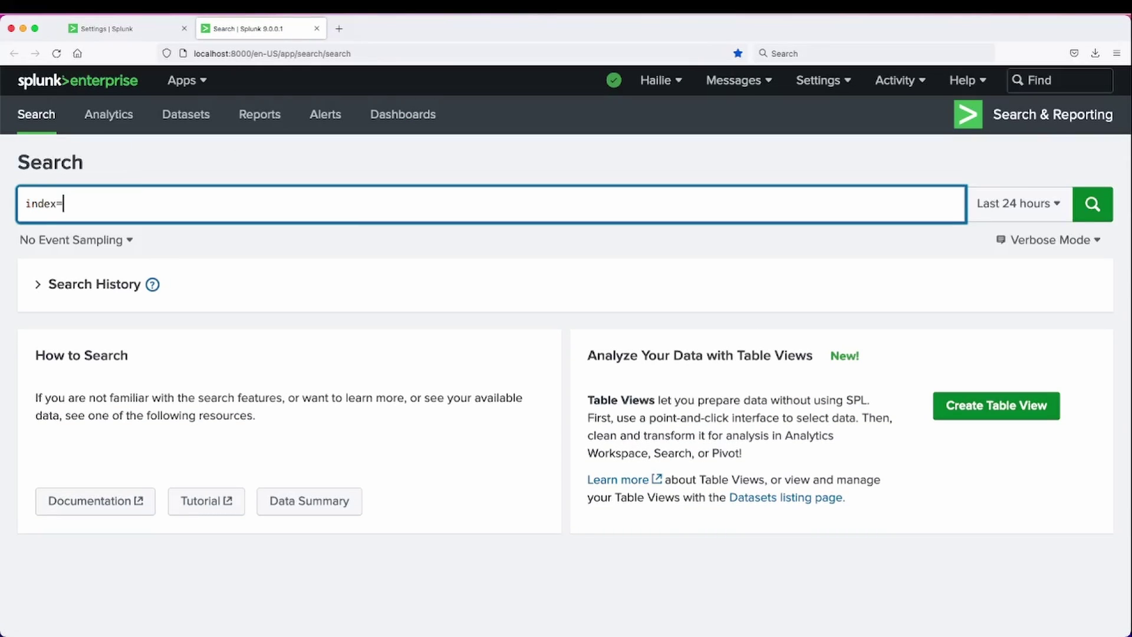
type("web status=*")
left_click(1015, 213)
left_click(965, 300)
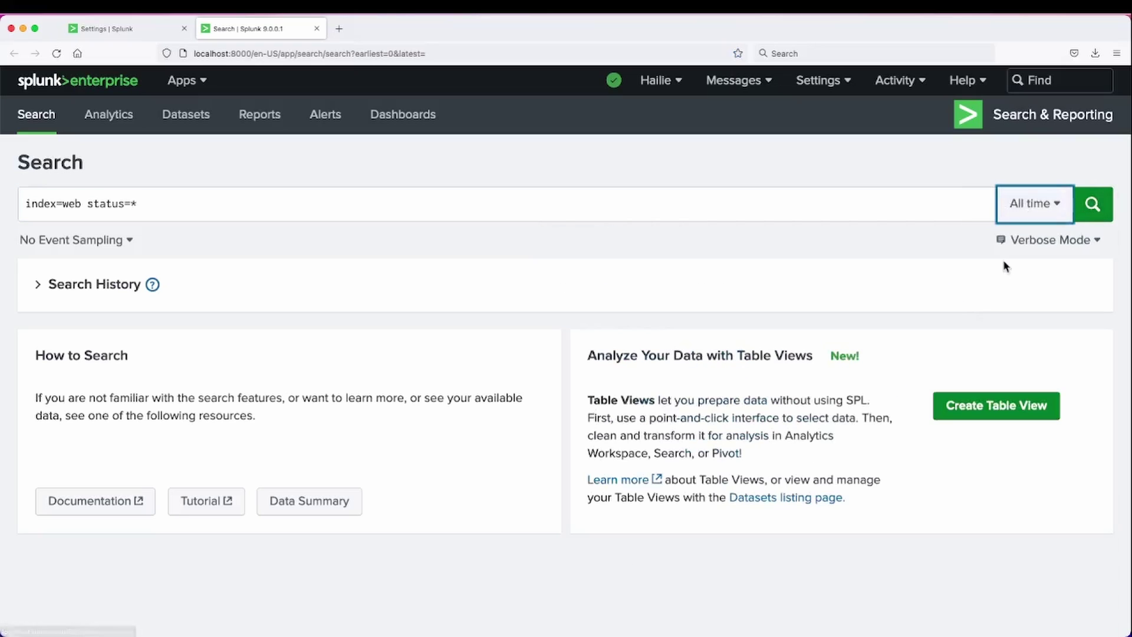
left_click(1090, 206)
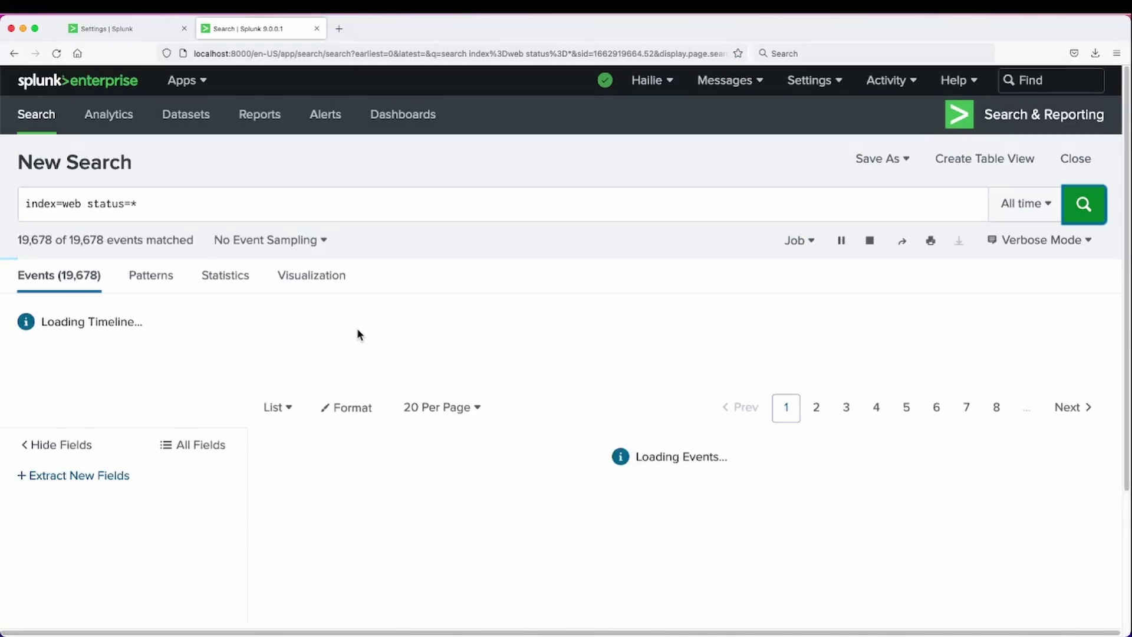
Run 'Search for other 200 codes' from the first event and highlight the generated index terms
scroll(417, 417, "down", 3)
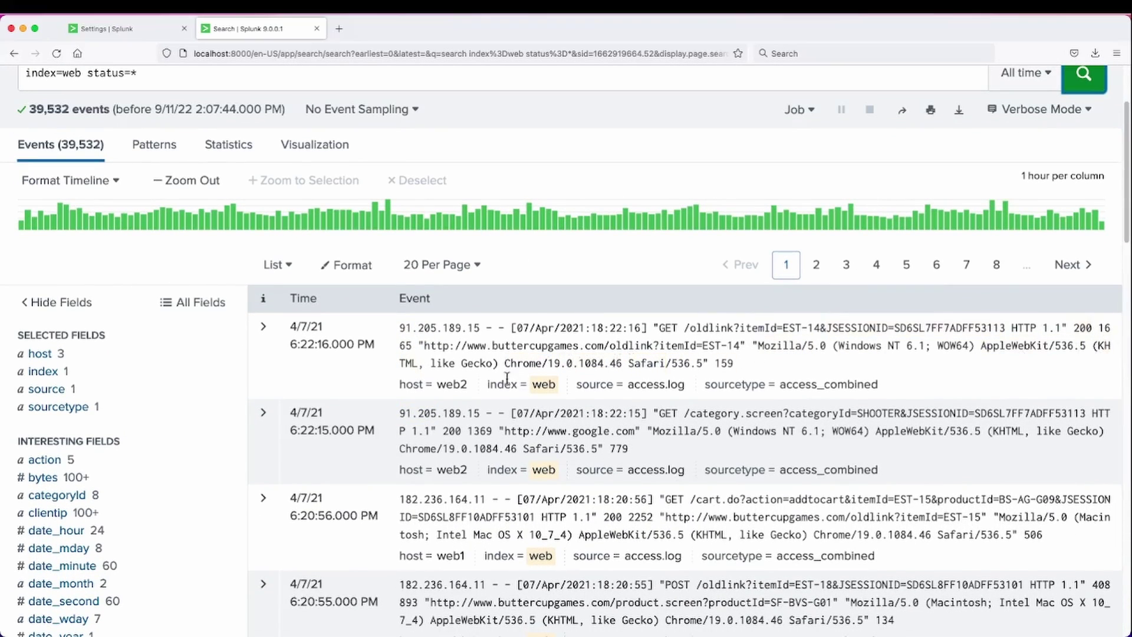
left_click(264, 345)
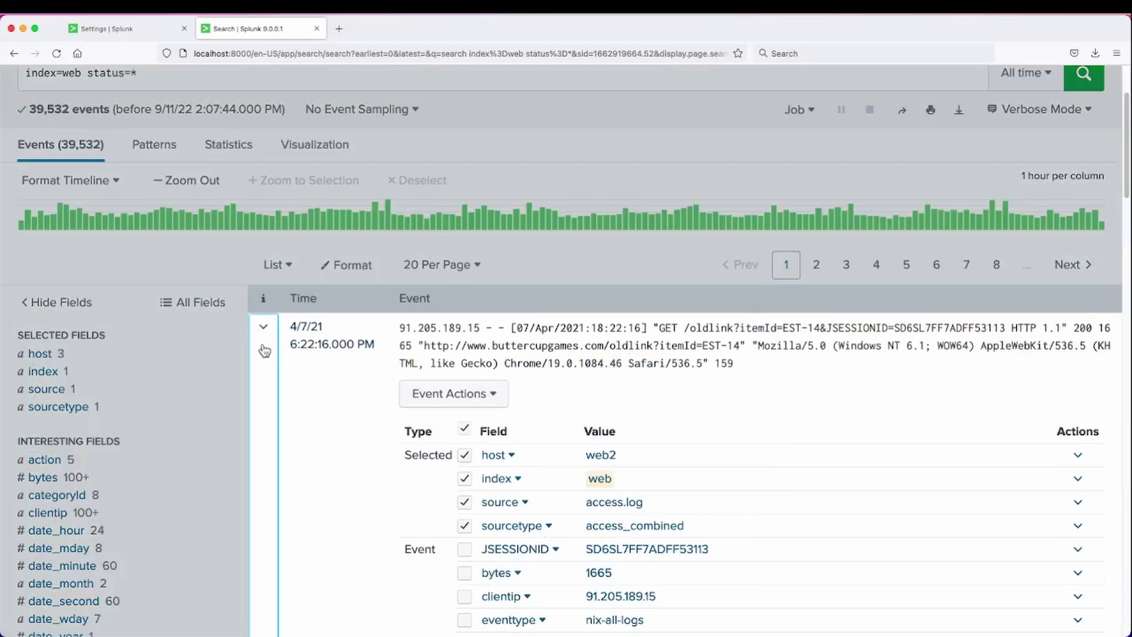
left_click(453, 403)
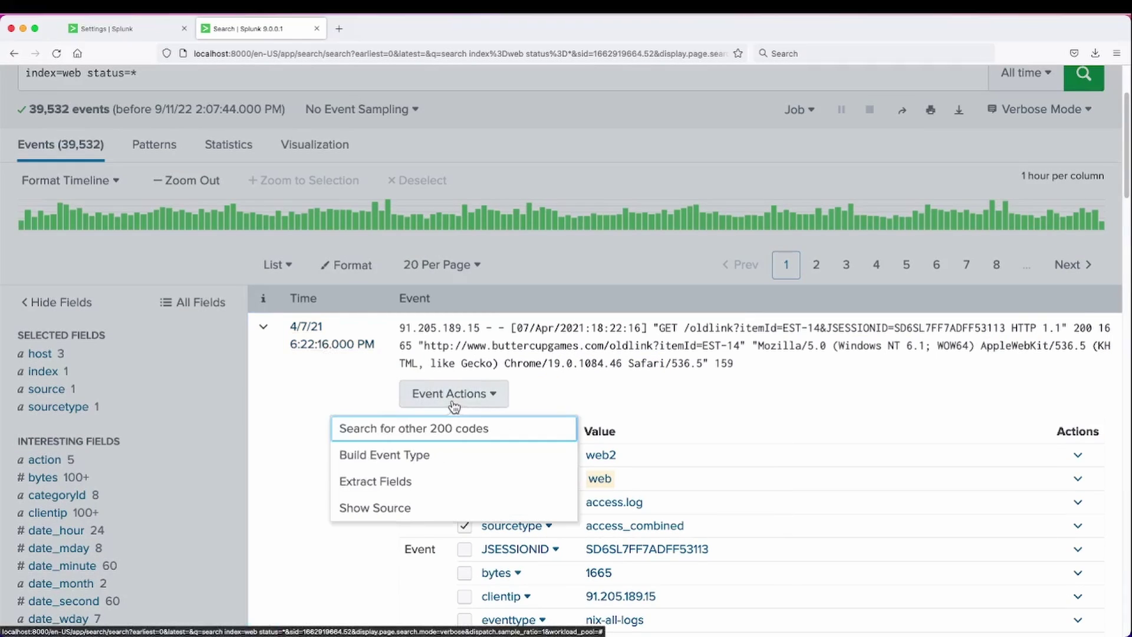
left_click(461, 434)
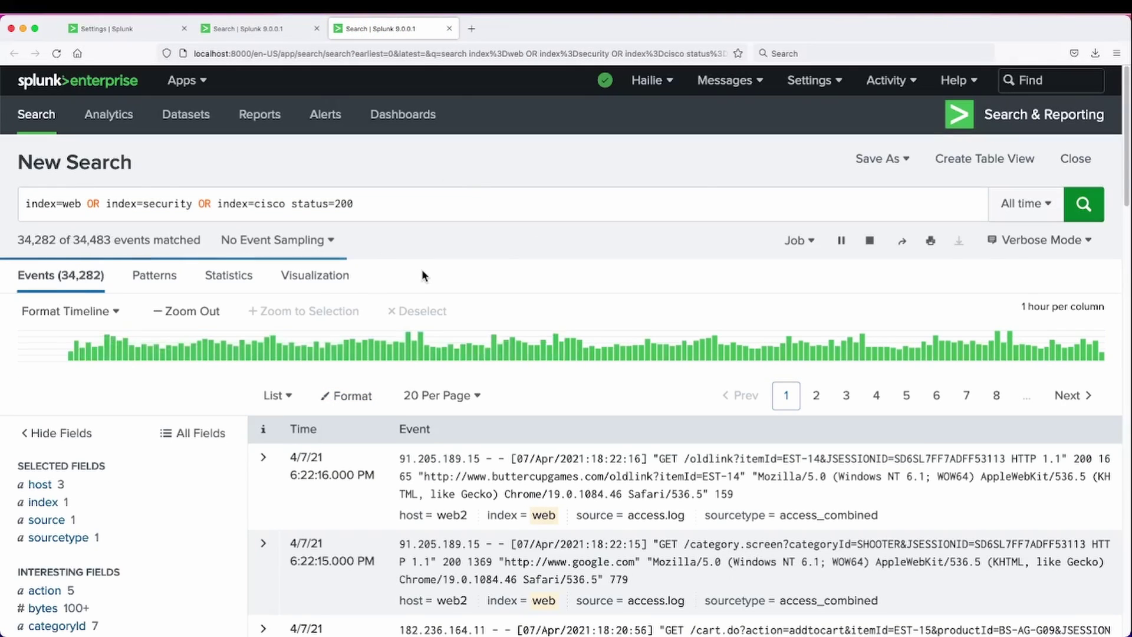
left_click_drag(353, 203, 21, 203)
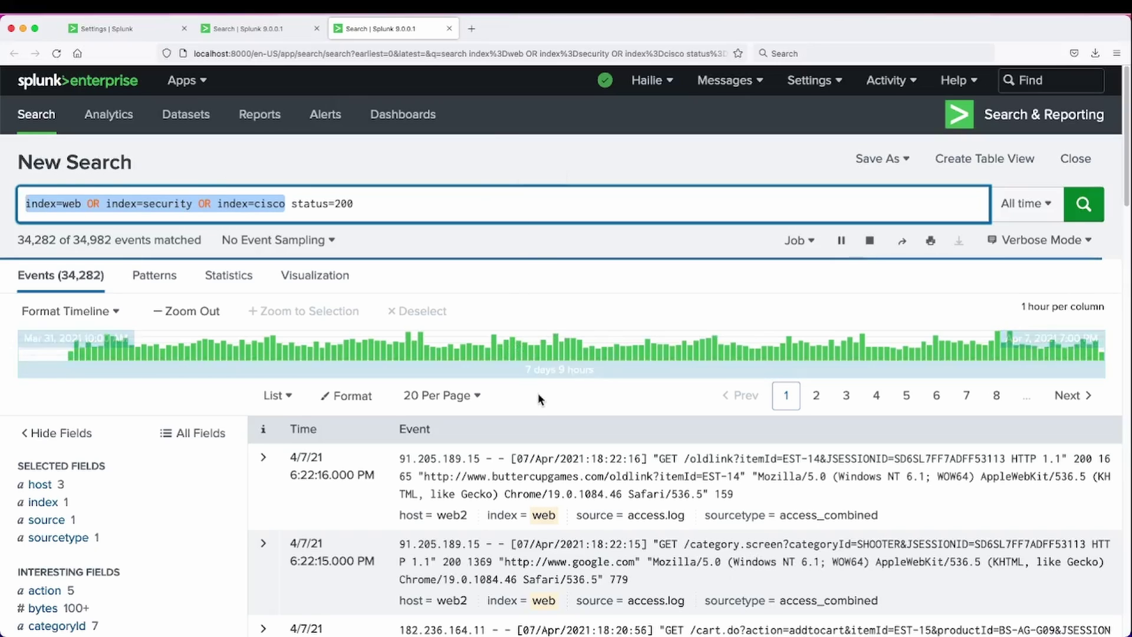
Back in the original results, run 'Search for other 408 codes' from the status 408 event
left_click(285, 27)
left_click(264, 328)
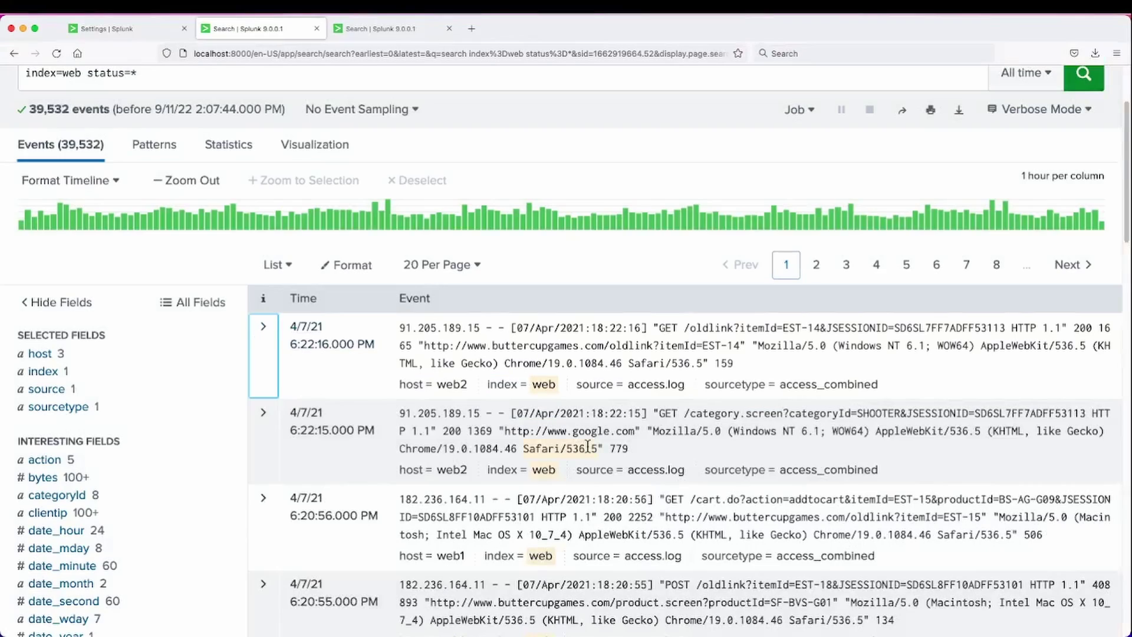
scroll(588, 446, "down", 5)
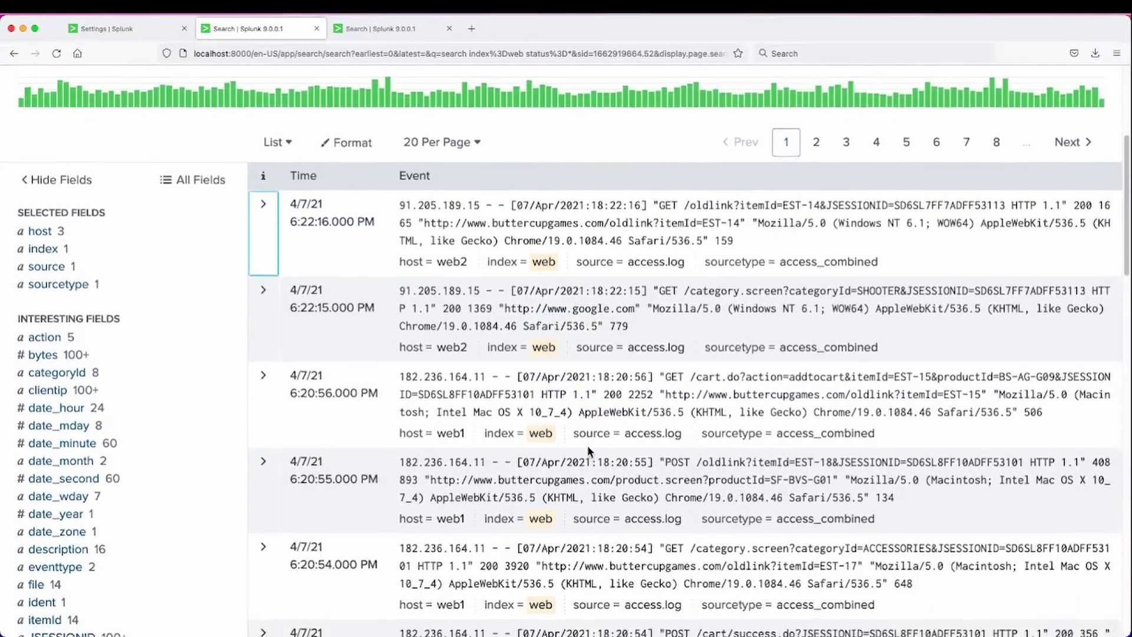
scroll(587, 446, "down", 4)
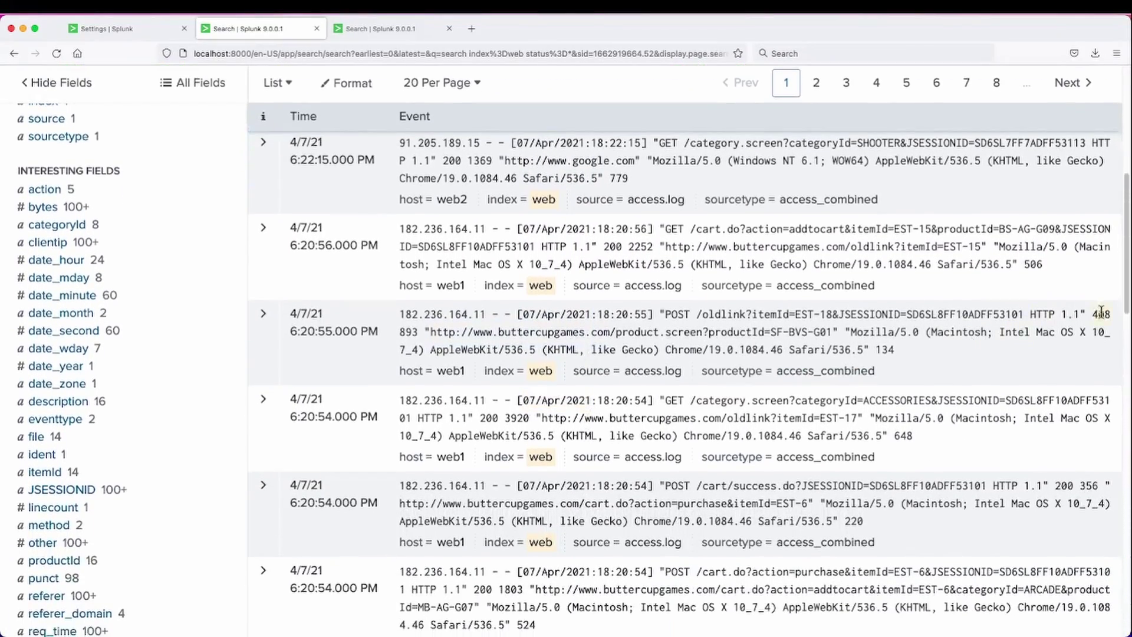
left_click(266, 334)
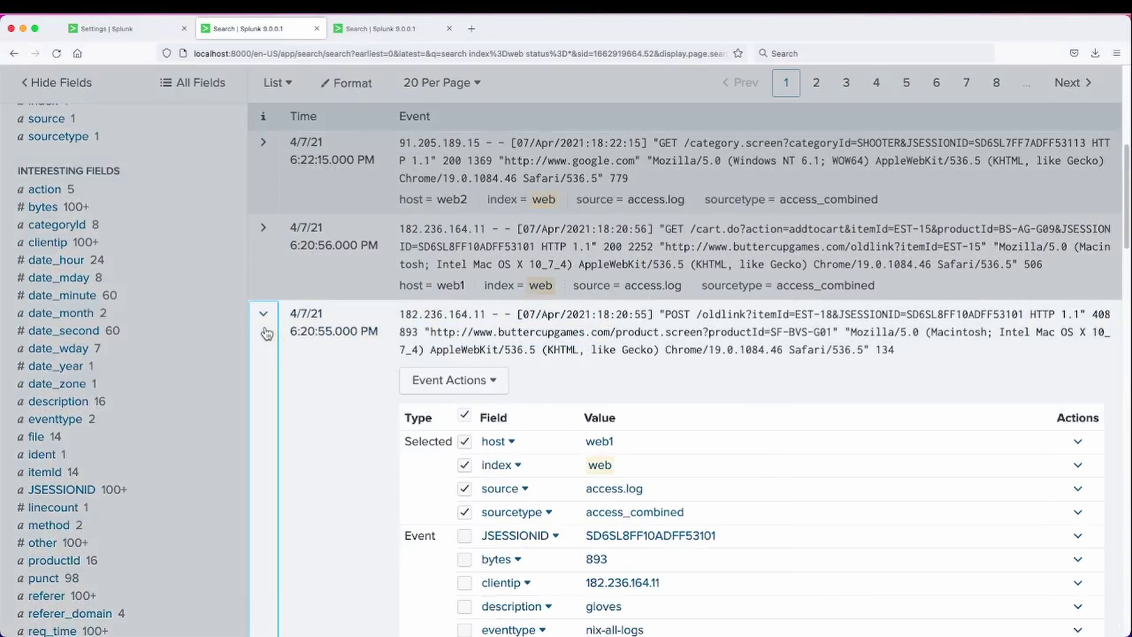
left_click(454, 389)
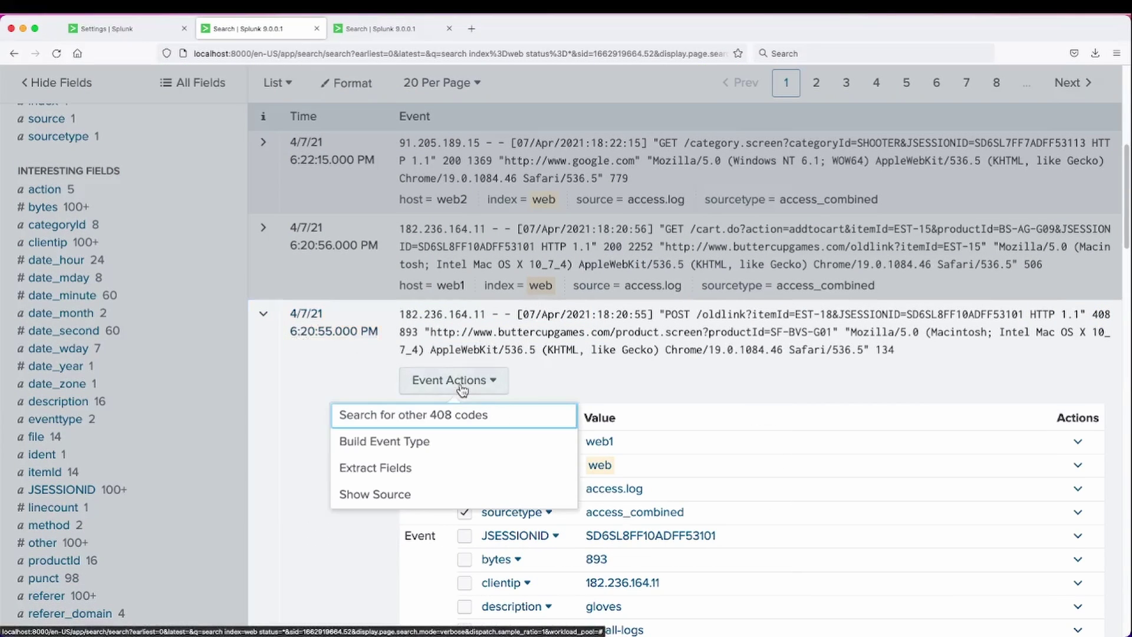
left_click(435, 420)
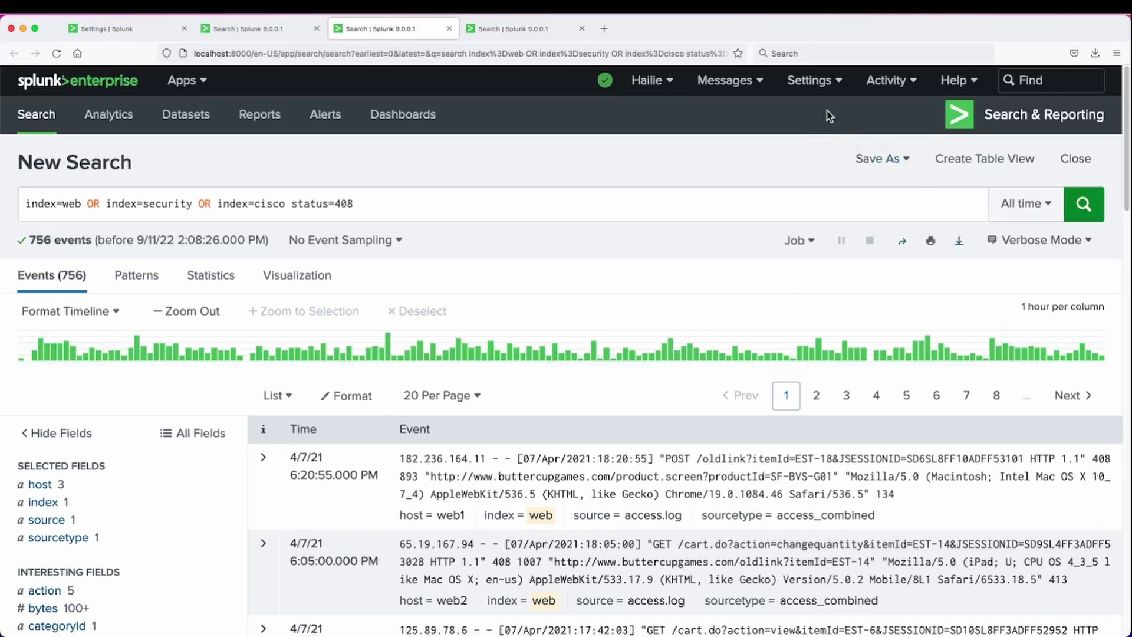
Open a new workflow action form under Settings > Fields, keeping destination app search
left_click(814, 80)
left_click(719, 233)
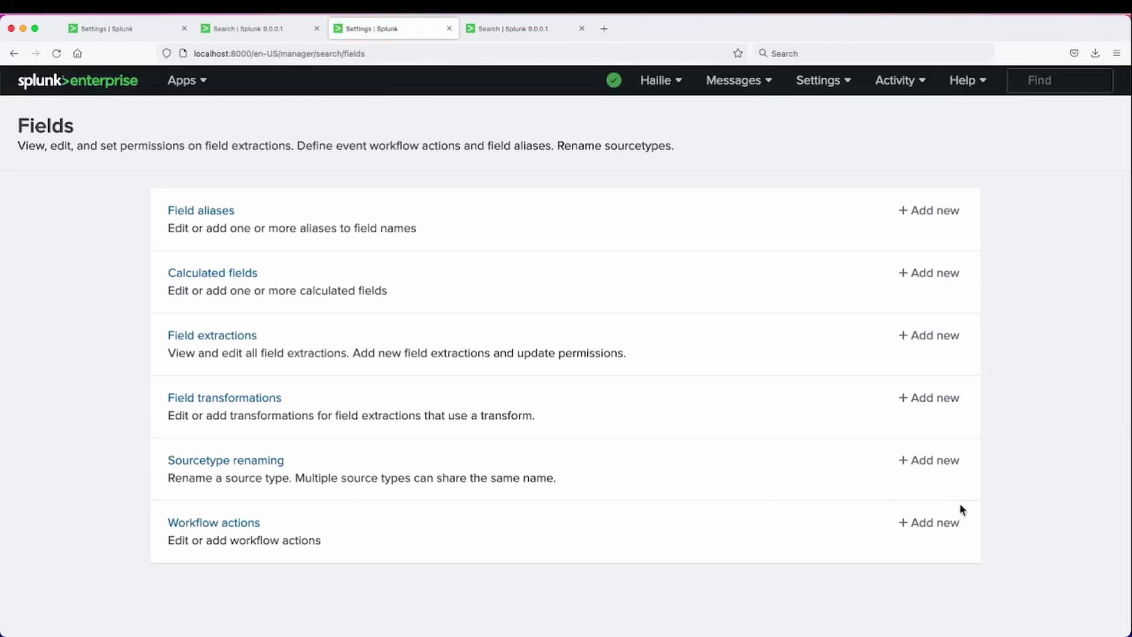
left_click(939, 522)
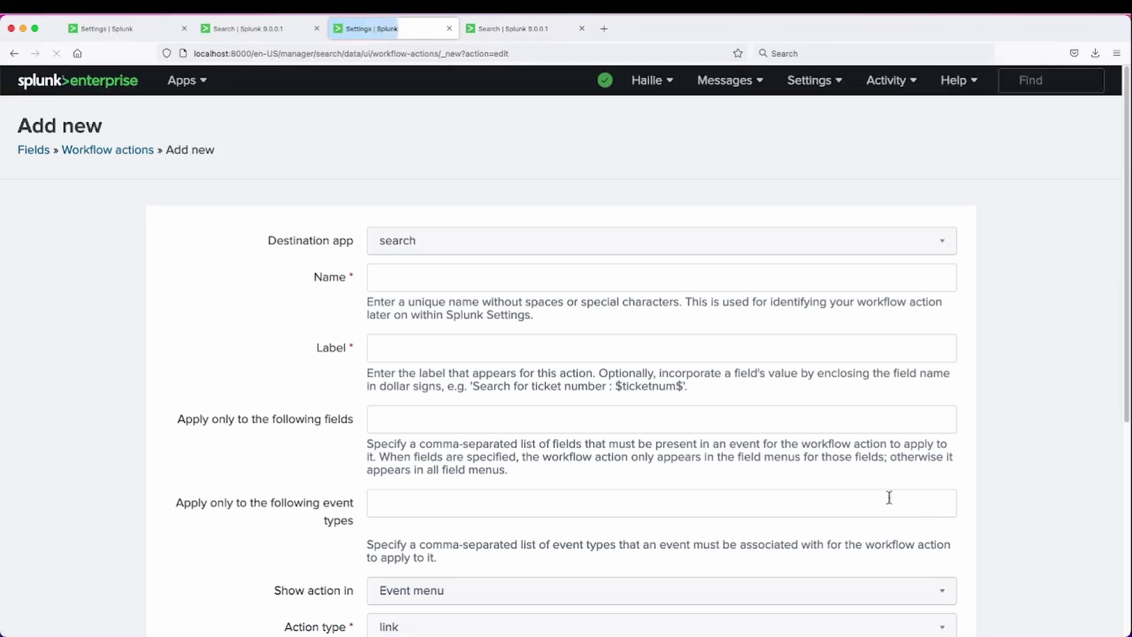
left_click(448, 243)
left_click(447, 238)
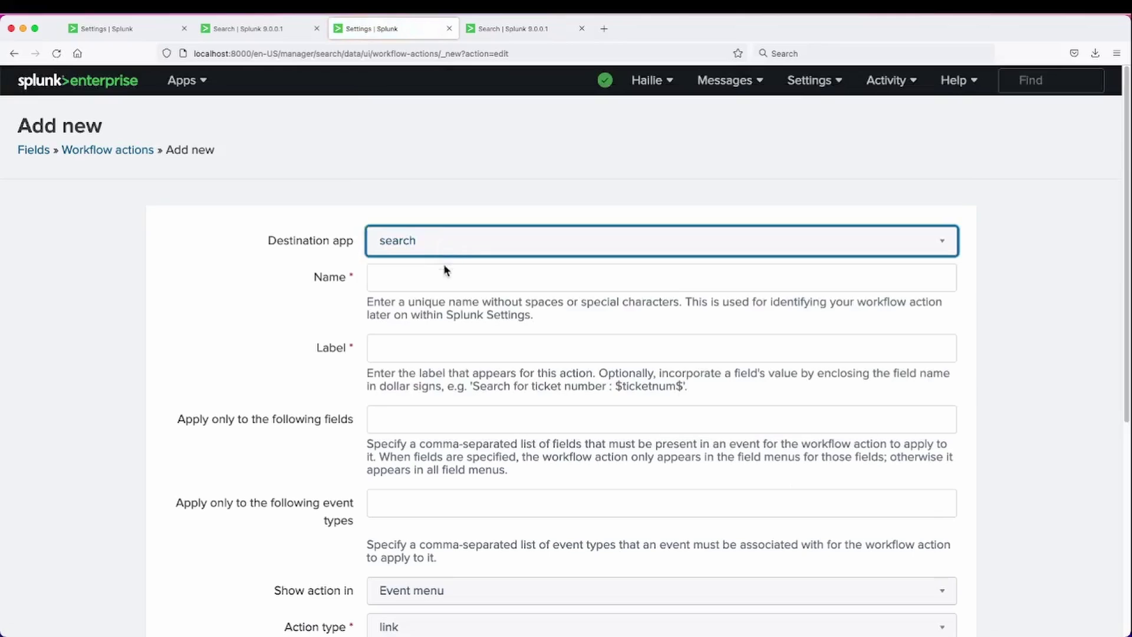
Name it 'Post to Website/Logbook', label it 'Post to our logbook website', limit to _raw
left_click(442, 273)
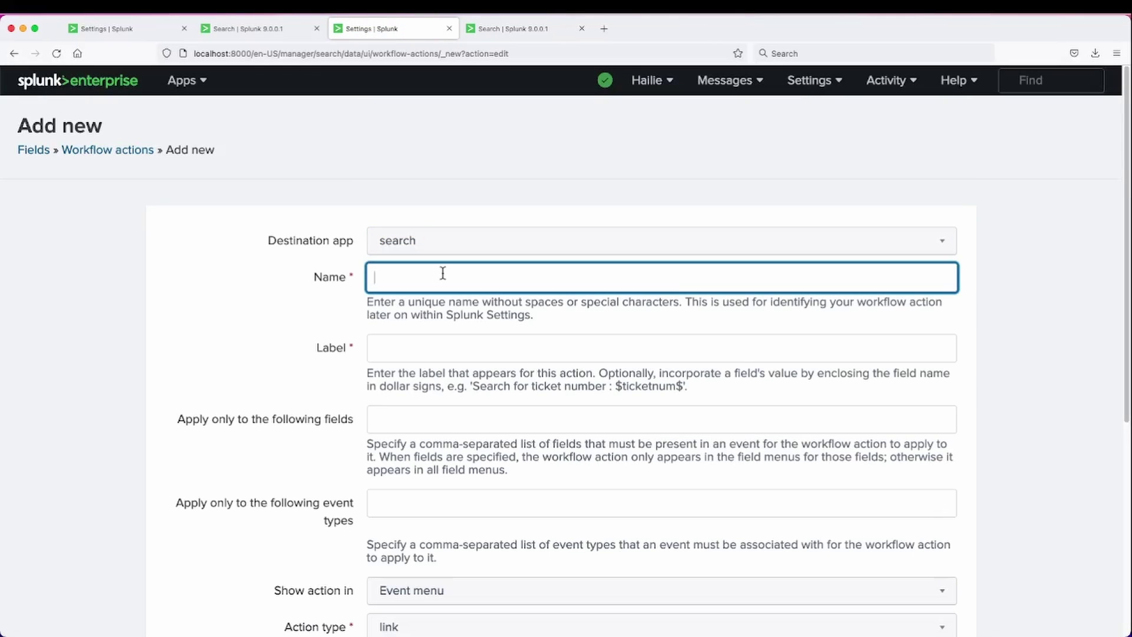
type("Post to Website/Logbook")
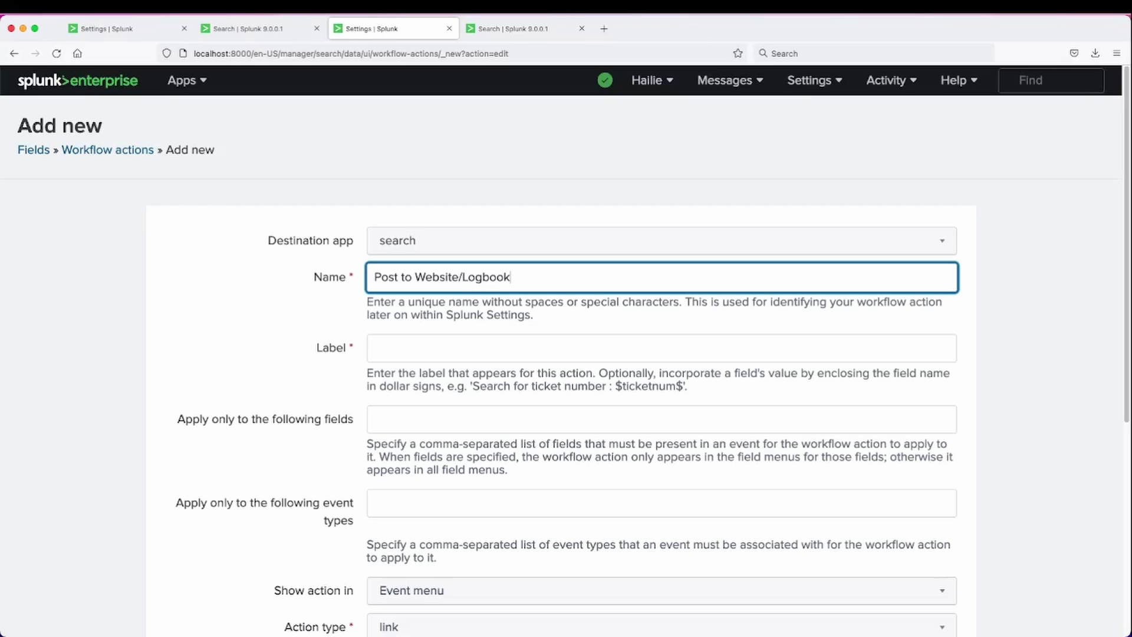
left_click(403, 352)
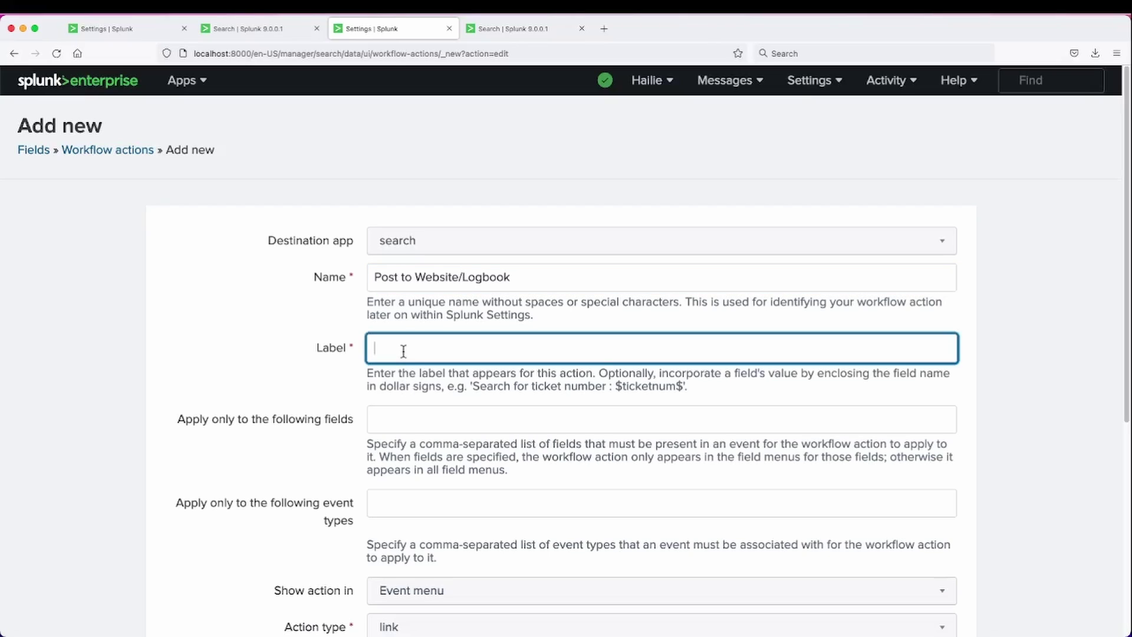
type("Post to our log bo")
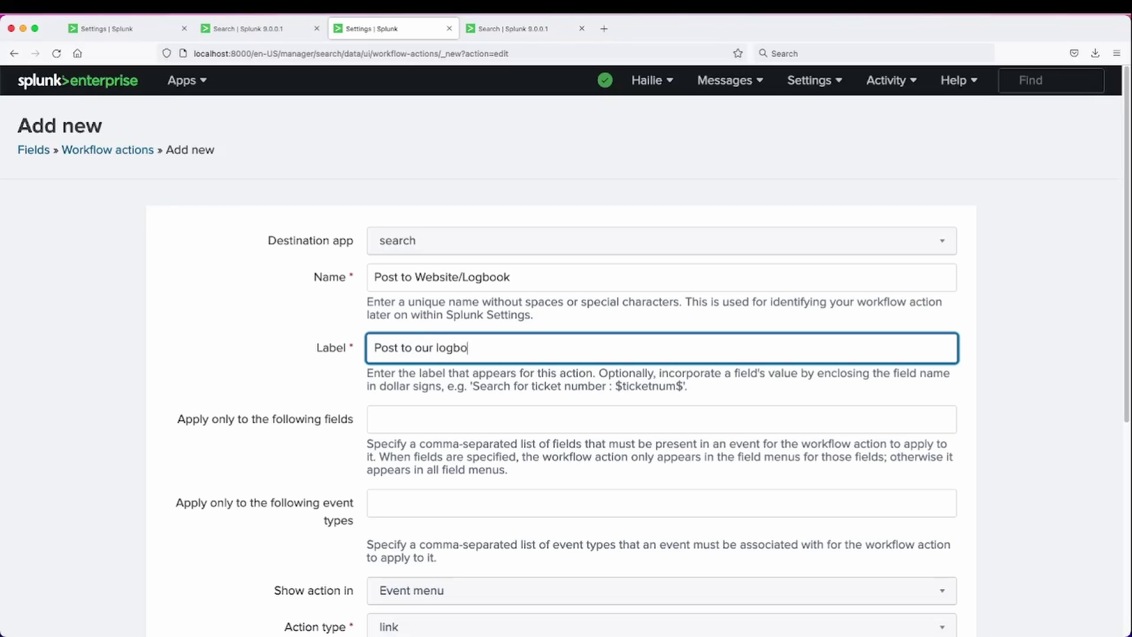
type("ok website")
key("Tab")
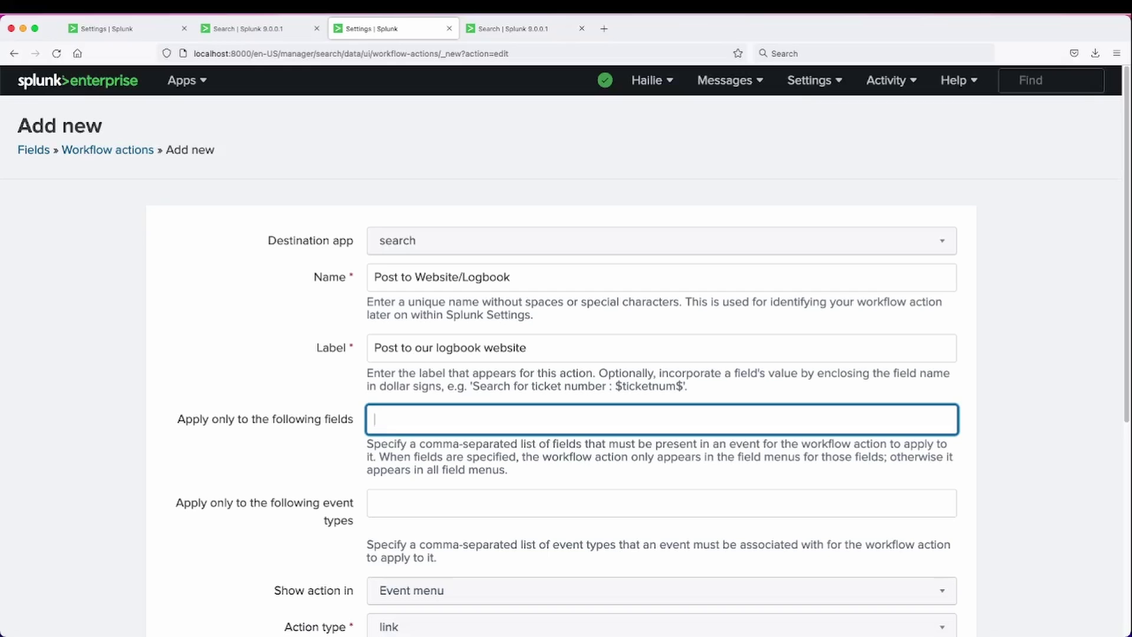
type("_raw")
Keep the action type as link and paste the webhook.site URL as the URI
scroll(437, 470, "down", 5)
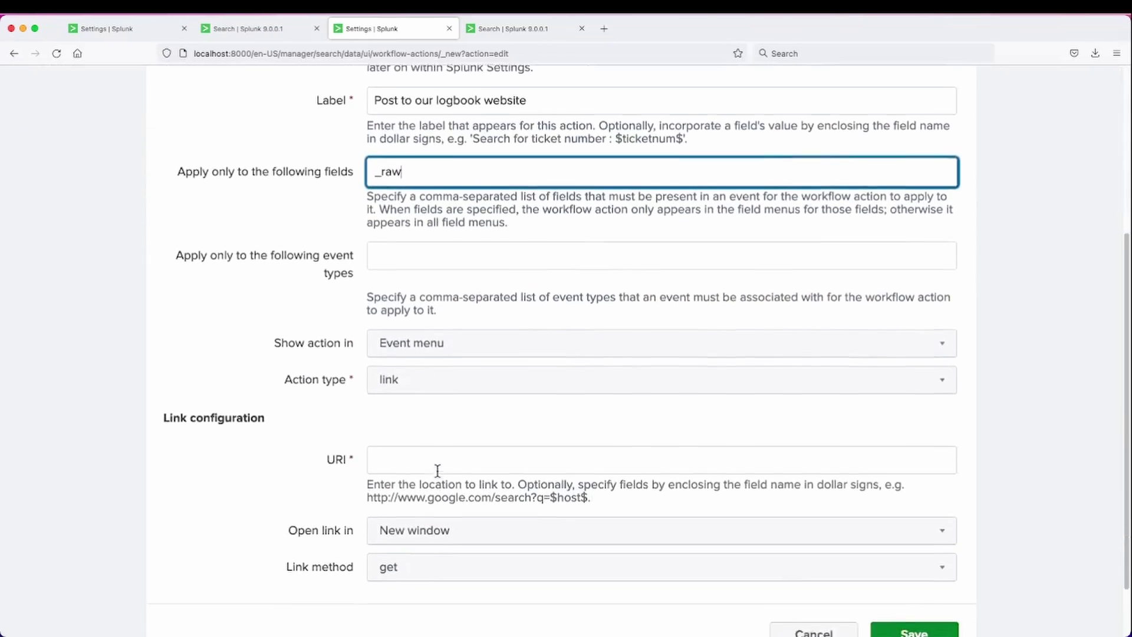
left_click(409, 383)
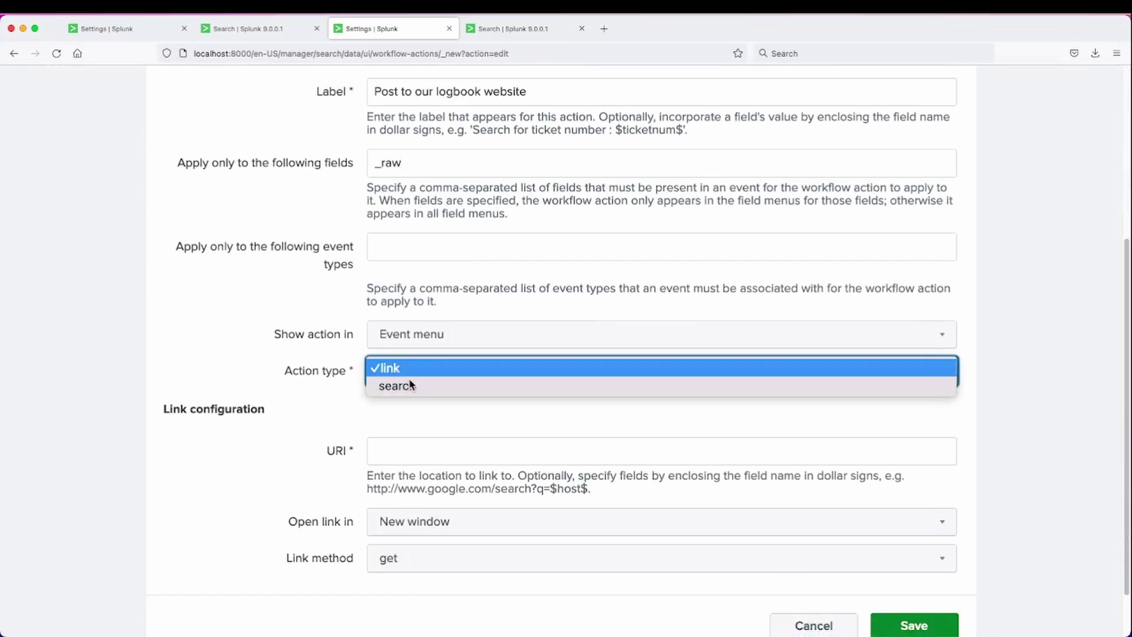
left_click(321, 391)
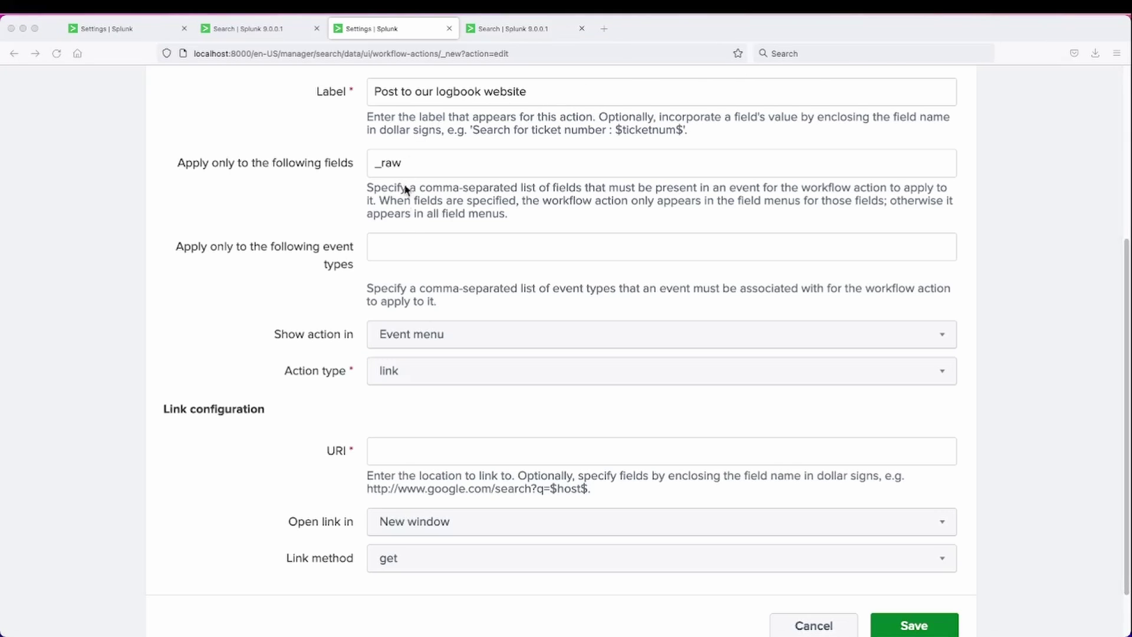
left_click(406, 460)
key("super+v")
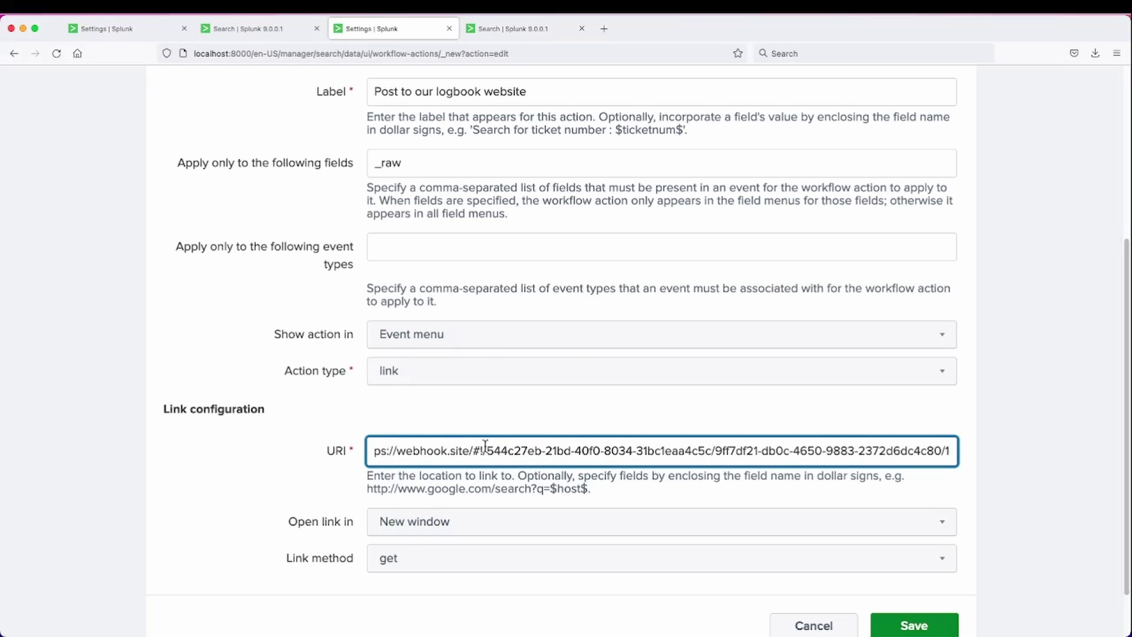
Set the link method to post with the post argument description = _raw
scroll(484, 445, "down", 2)
left_click(451, 495)
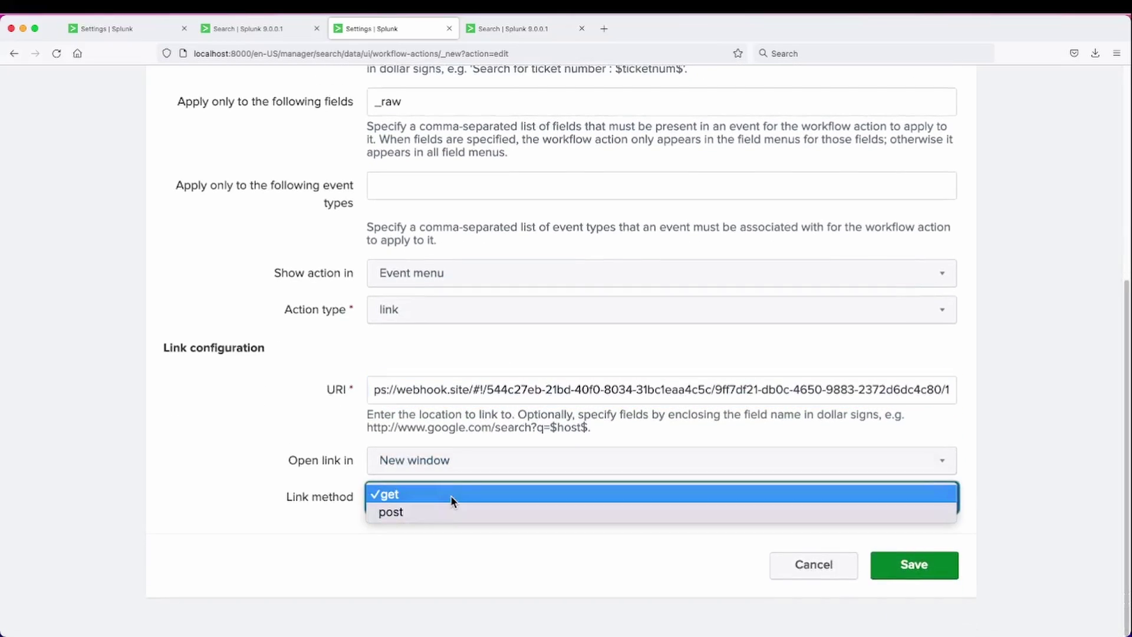
left_click(455, 511)
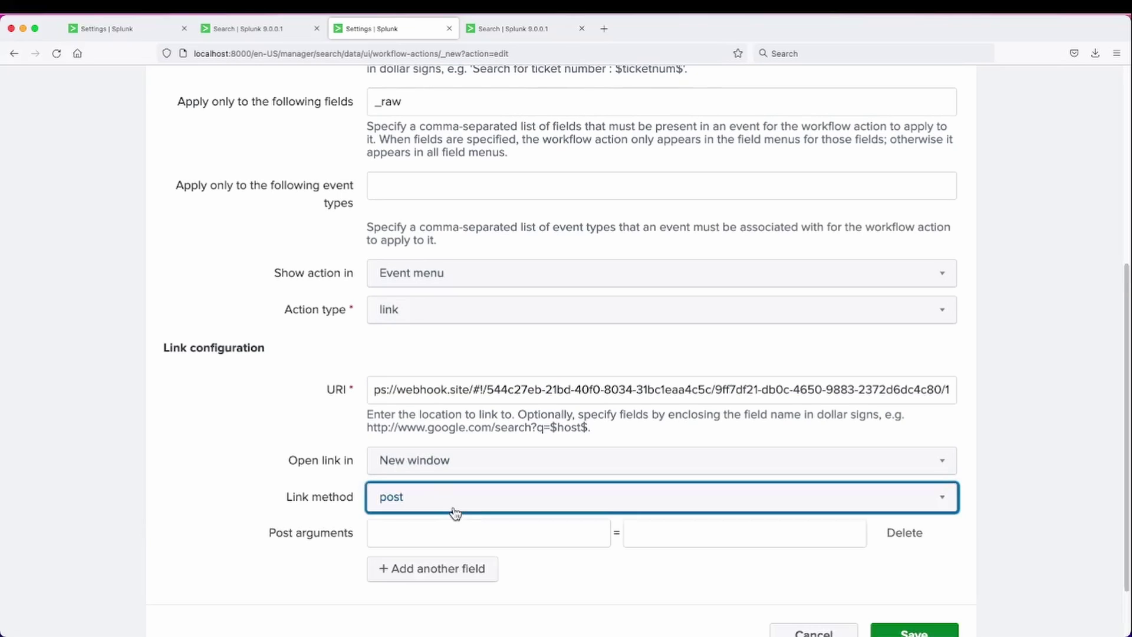
left_click(412, 530)
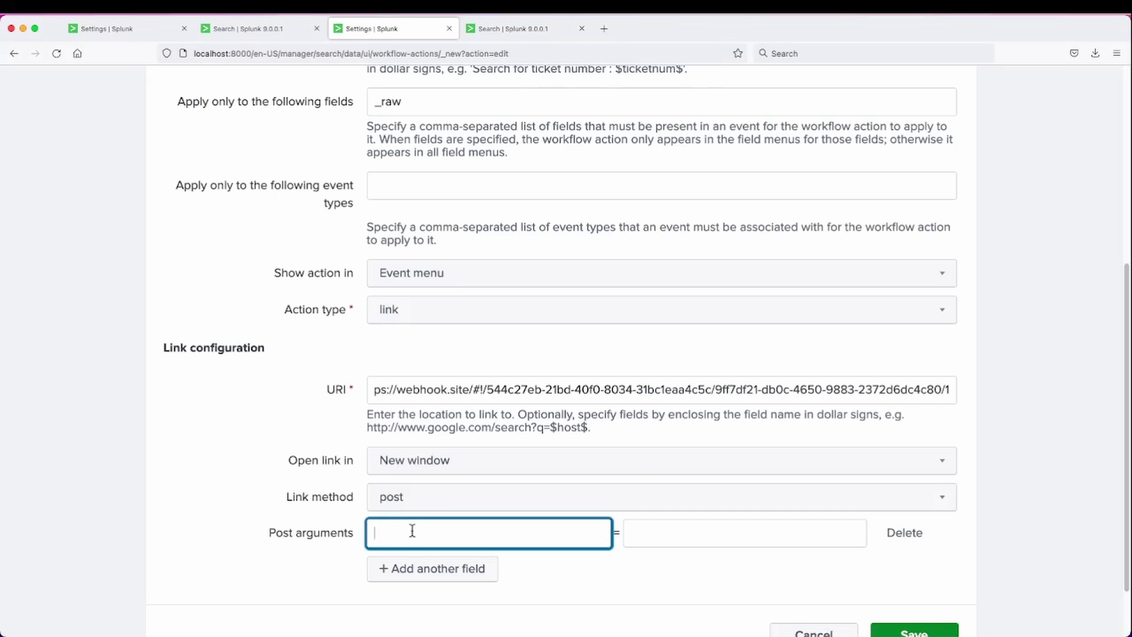
type("description")
key("Tab")
type("_raw")
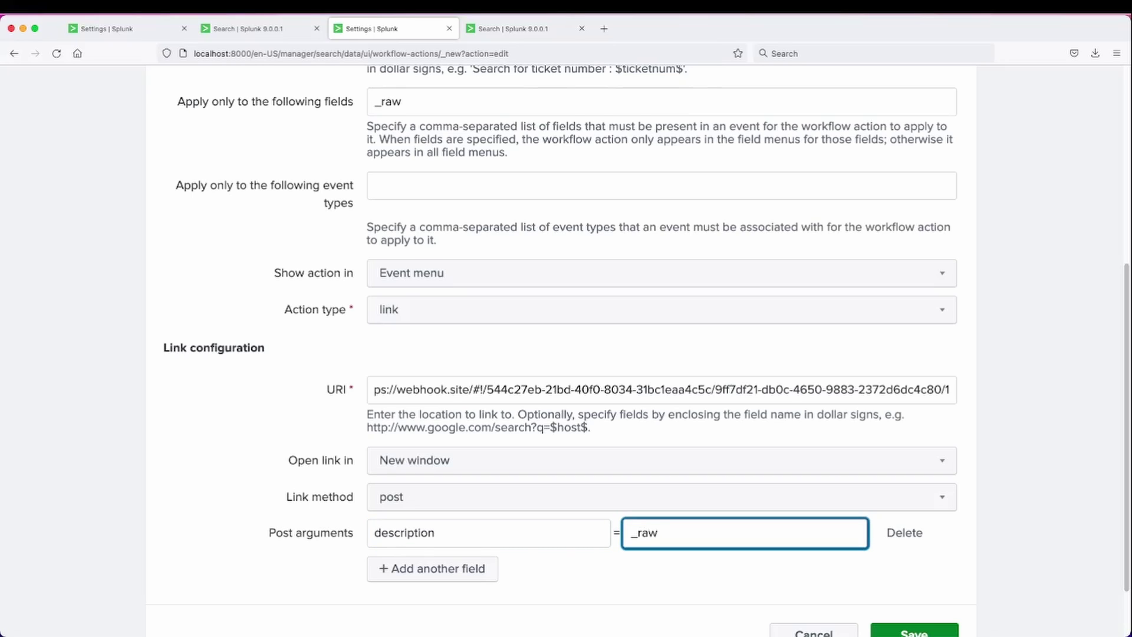
type("_raw")
scroll(406, 438, "down", 2)
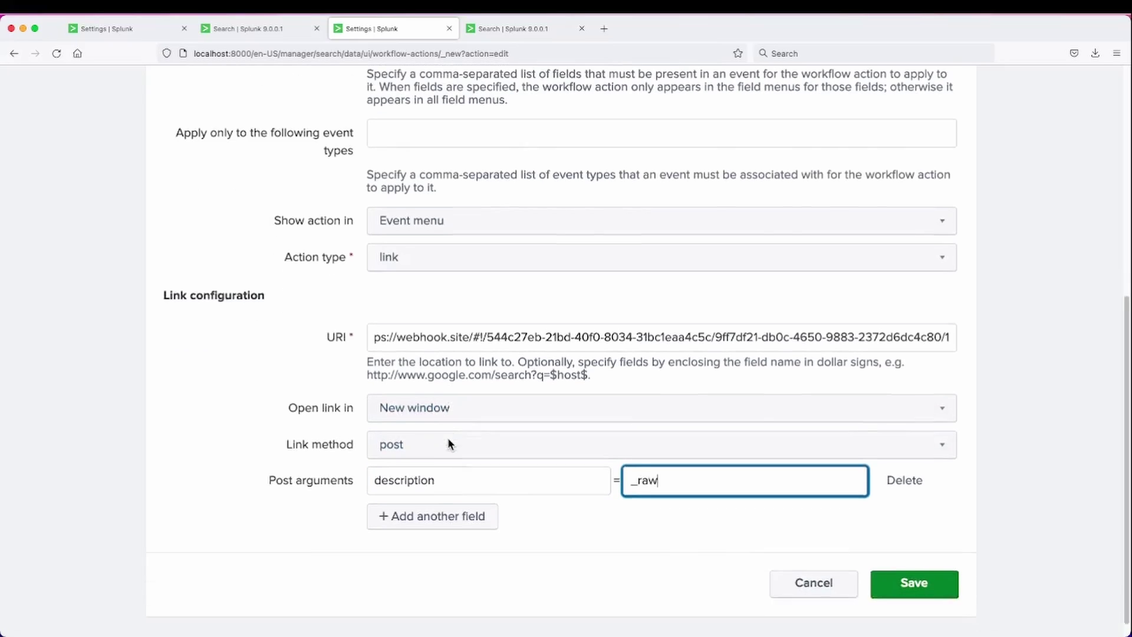
Save the Post to Website/Logbook workflow action and reload the web event search results
left_click(923, 580)
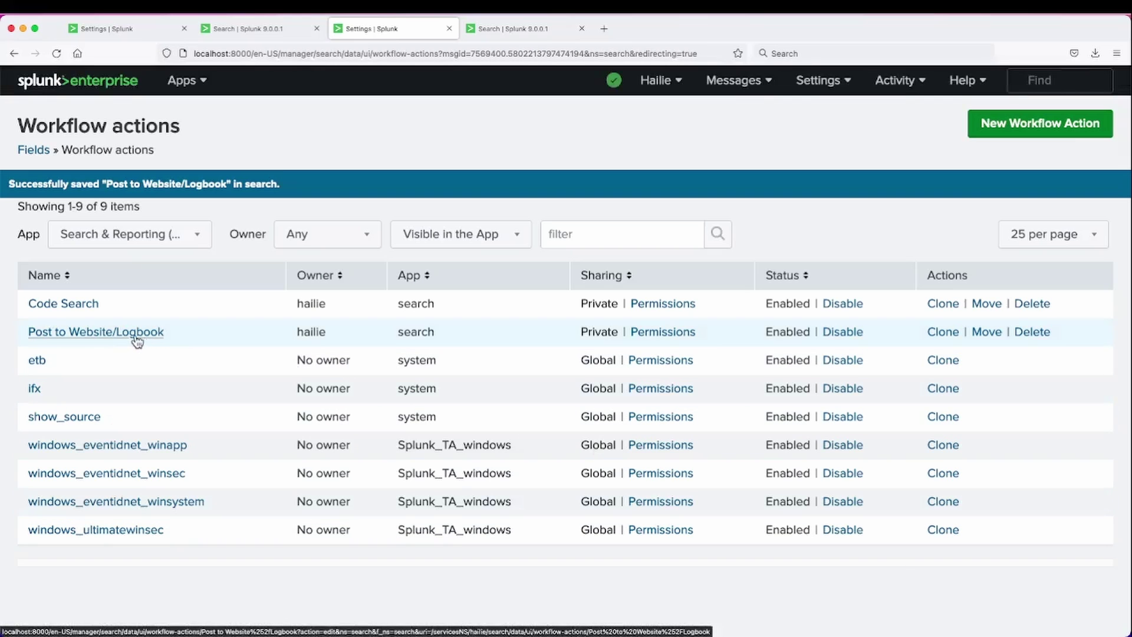
left_click(260, 29)
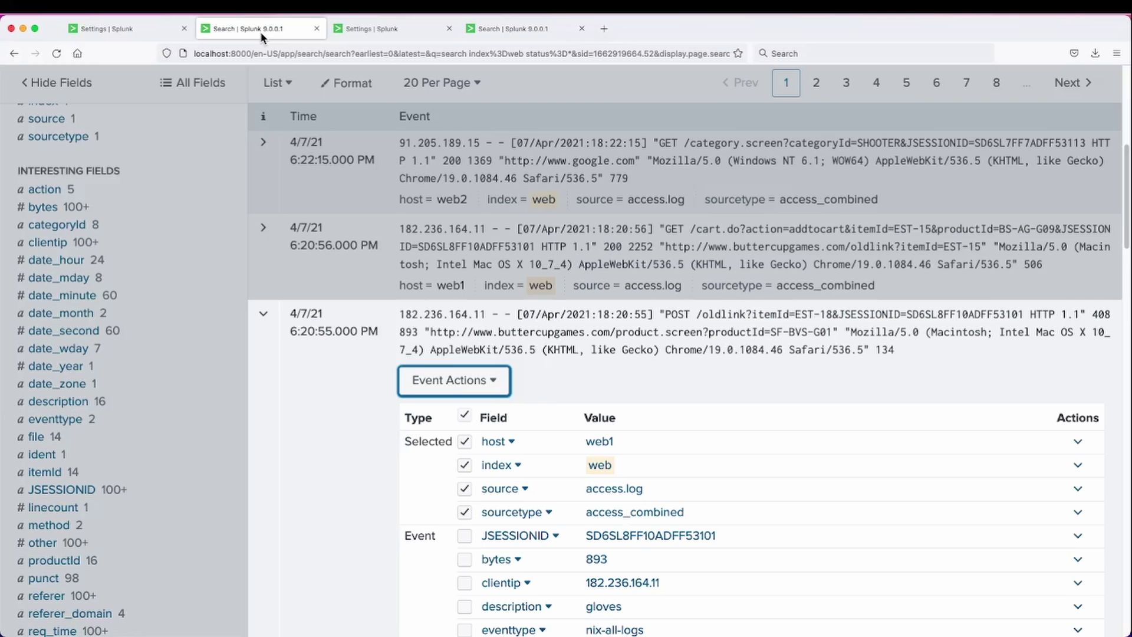
key("super+r")
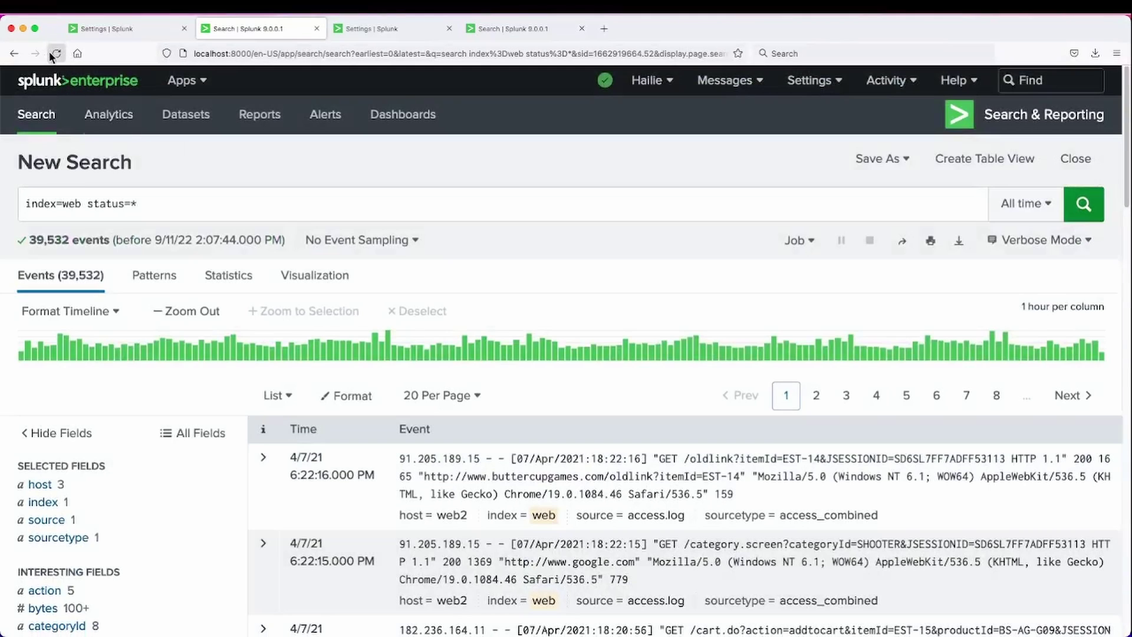
left_click(55, 54)
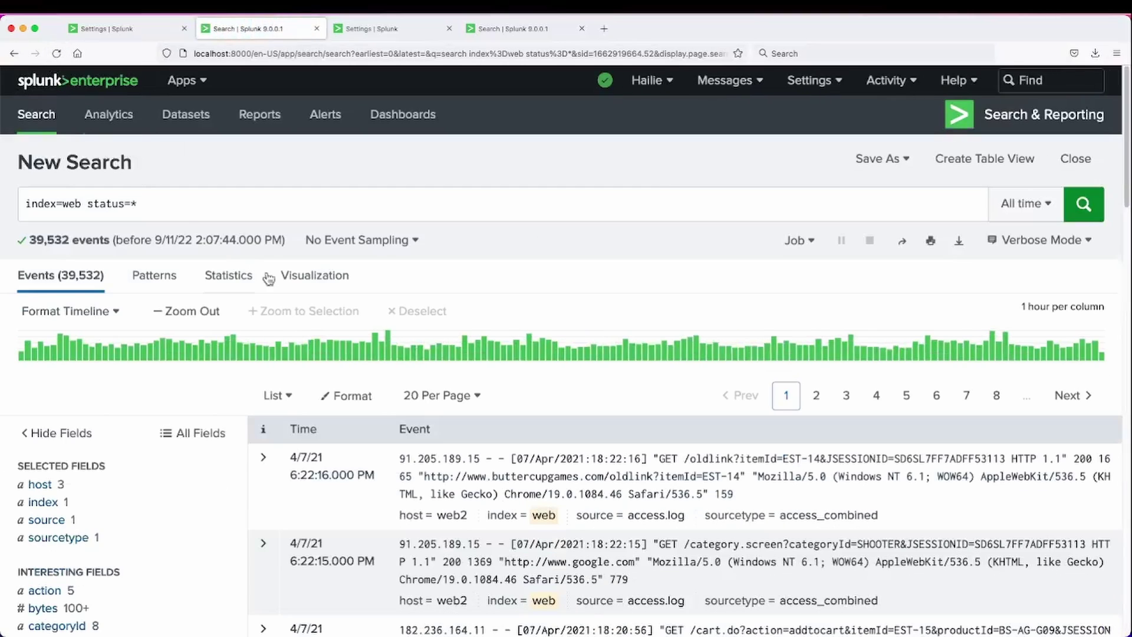
Run 'Post to our logbook website' from the first expanded web event
left_click(257, 475)
left_click(413, 523)
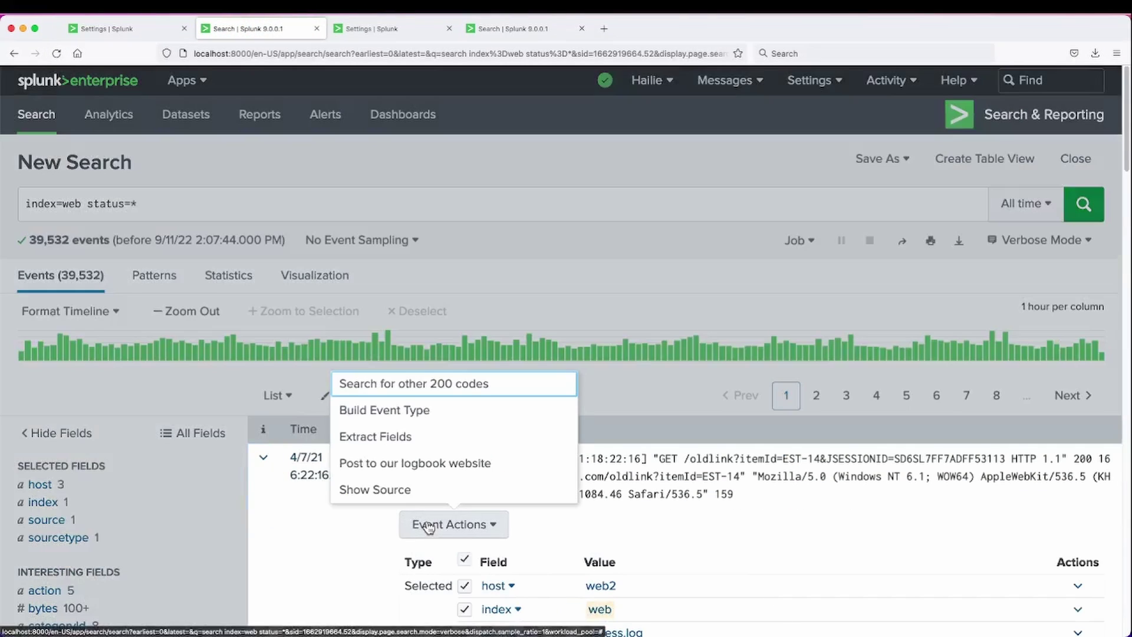
left_click(513, 467)
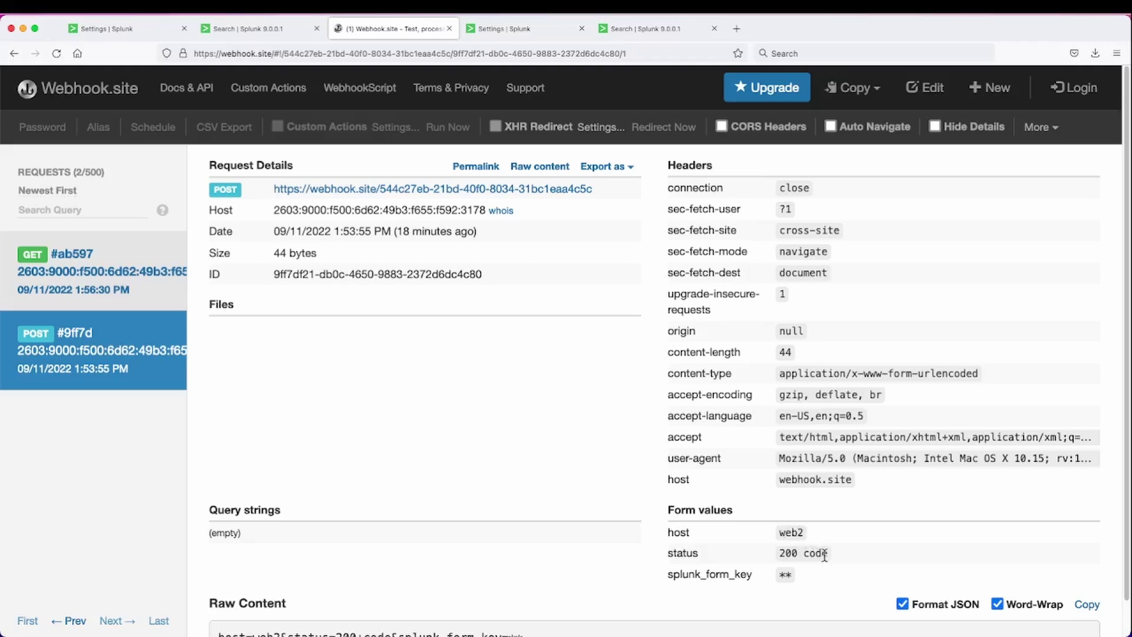
Inspect the received POST's headers and form values (host web2, status 200) on webhook.site
left_click(792, 458)
left_click(233, 28)
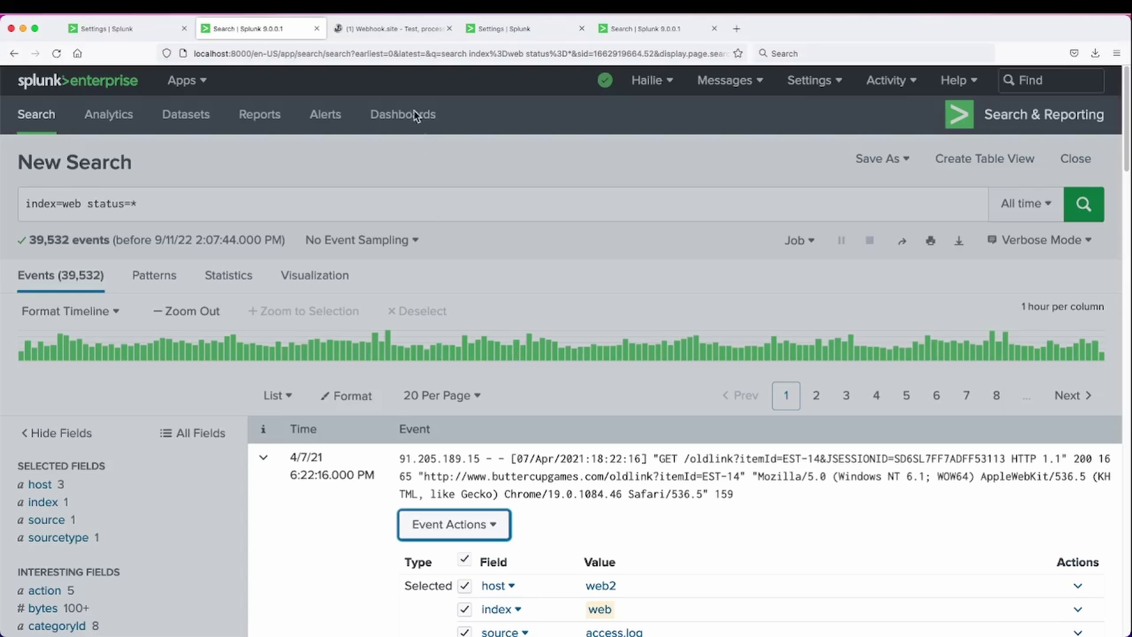
left_click(378, 30)
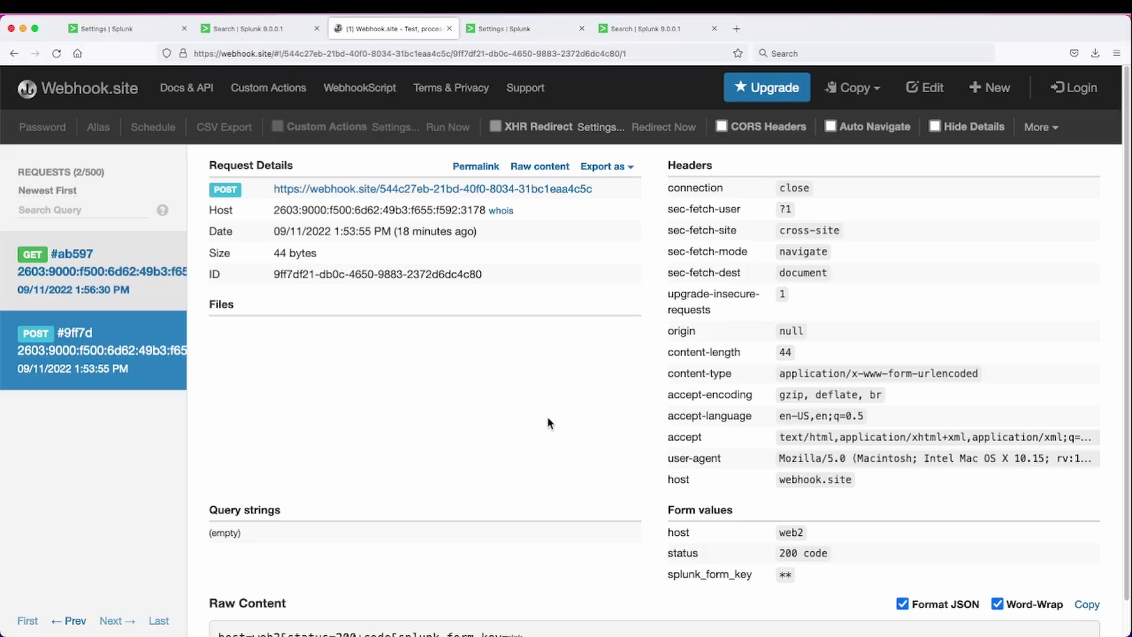
scroll(550, 416, "up", 1)
scroll(550, 416, "down", 1)
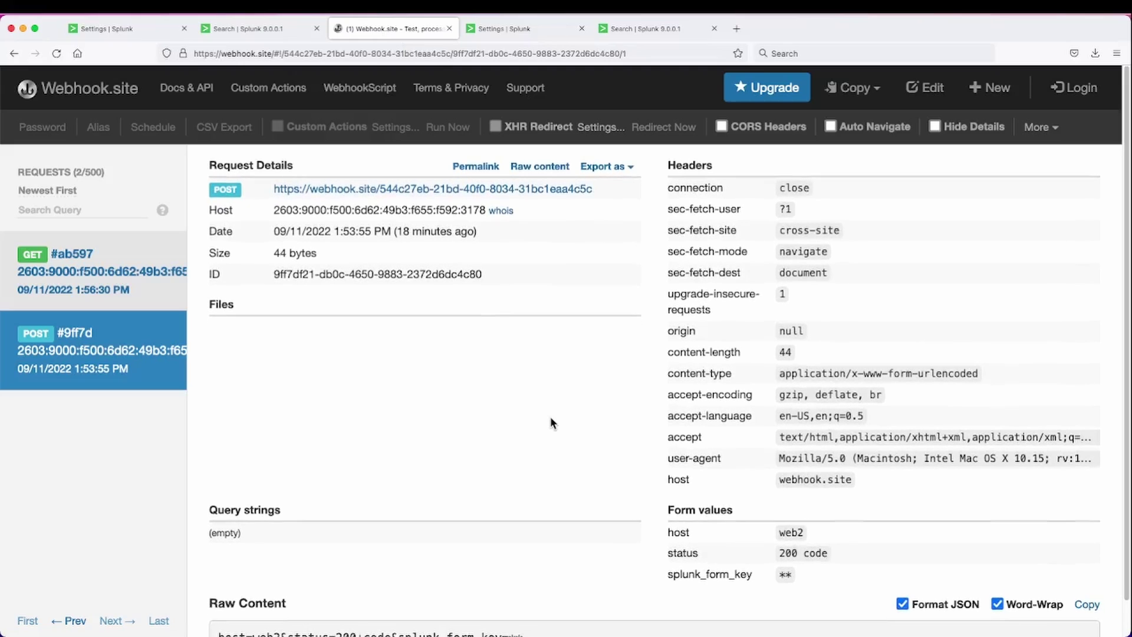